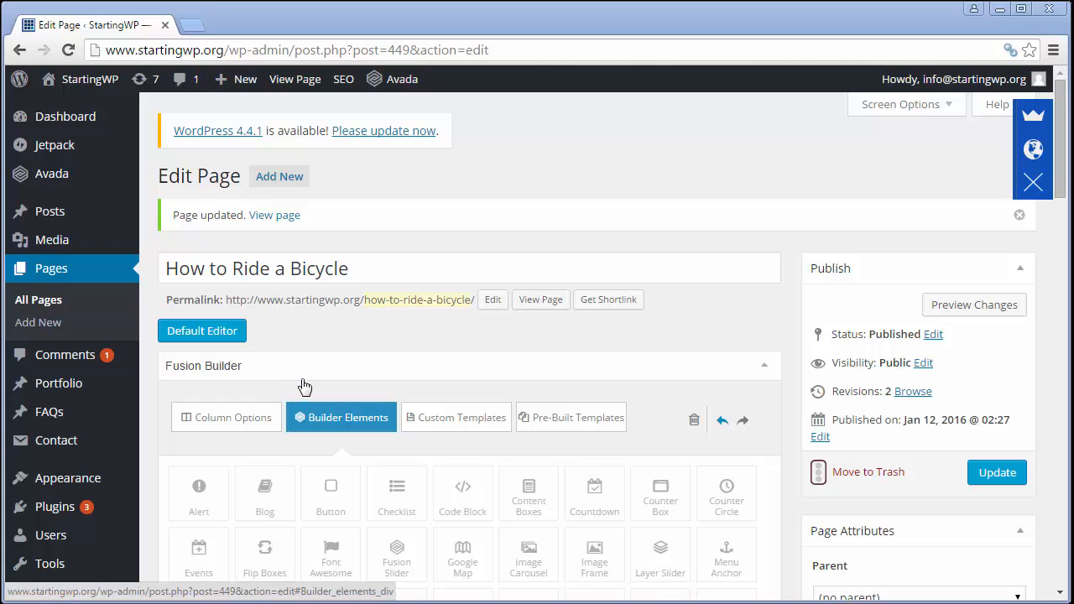
Add a Text Block element to the 1/3 column of the first full width container.
{"action": "scroll", "coordinate": [303, 386], "scroll_direction": "down", "scroll_amount": 5}
{"action": "scroll", "coordinate": [303, 386], "scroll_direction": "down", "scroll_amount": 3}
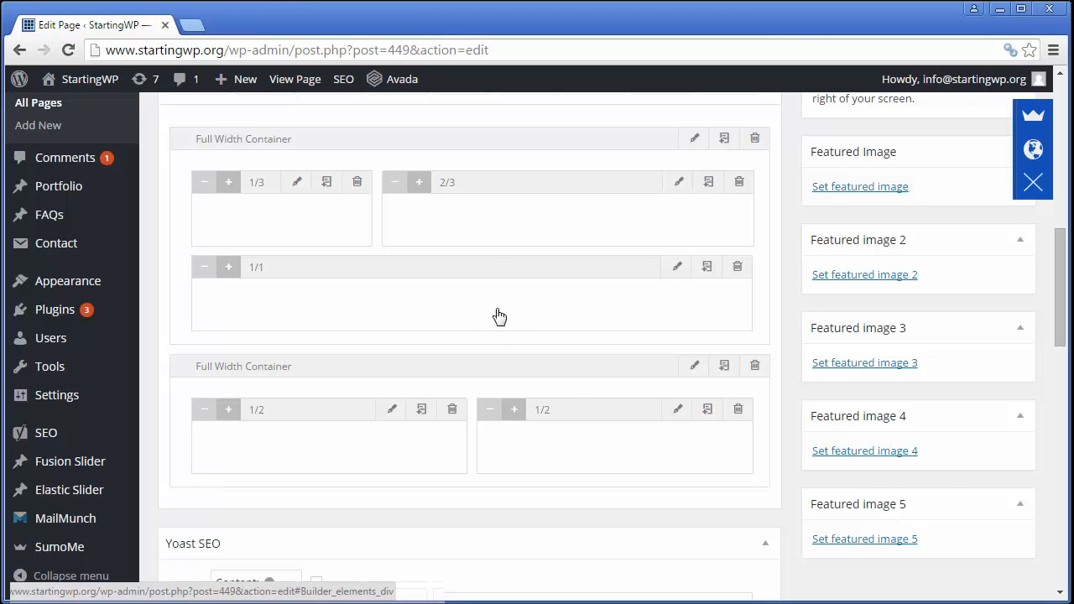
{"action": "scroll", "coordinate": [498, 315], "scroll_direction": "up", "scroll_amount": 5}
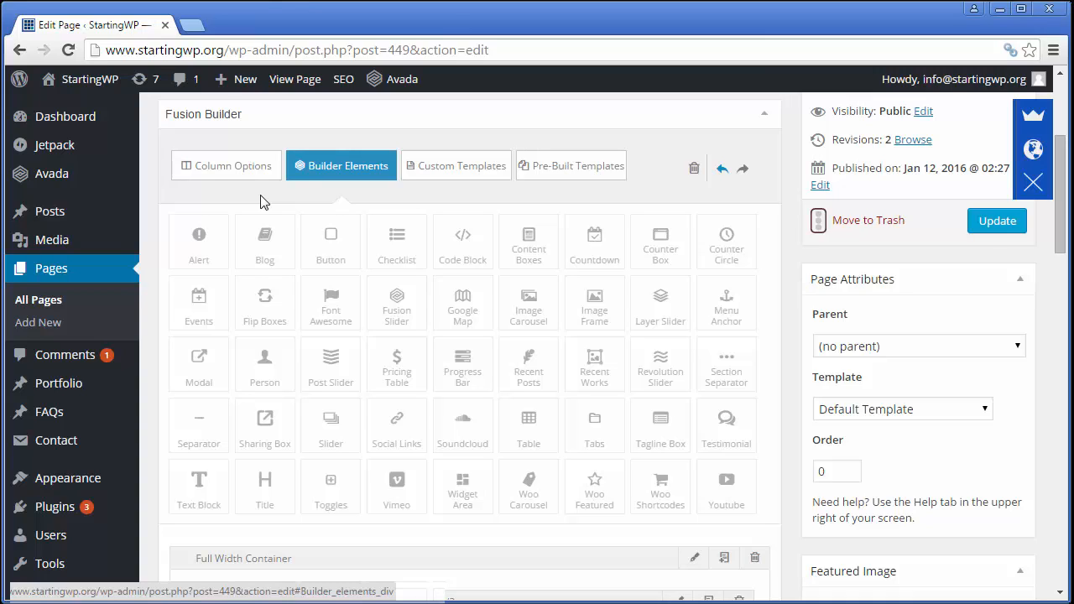
{"action": "scroll", "coordinate": [260, 201], "scroll_direction": "down", "scroll_amount": 3}
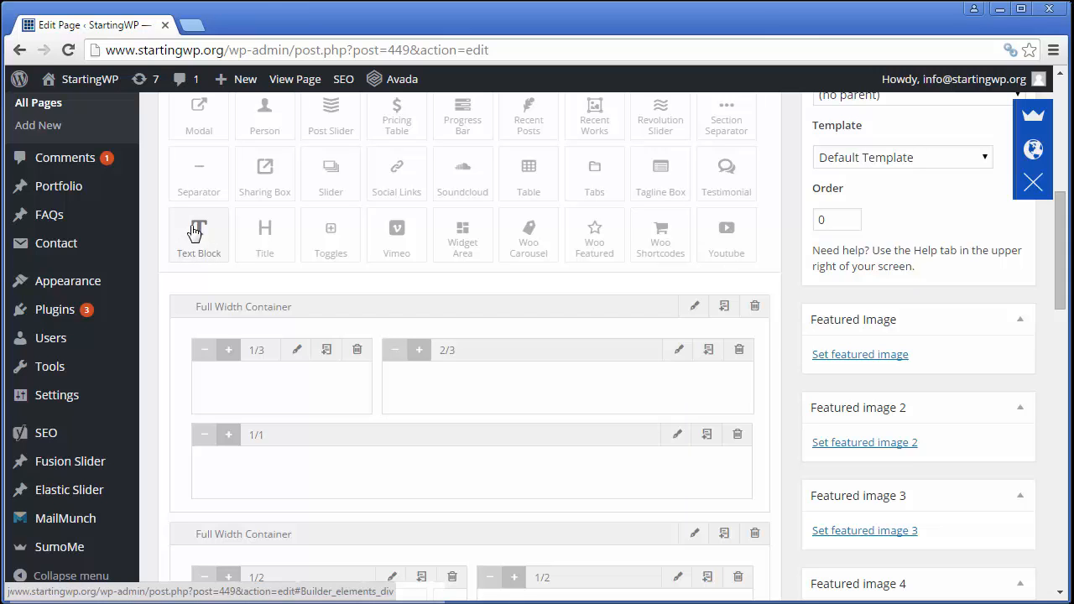
{"action": "left_click_drag", "start_coordinate": [194, 234], "coordinate": [268, 397]}
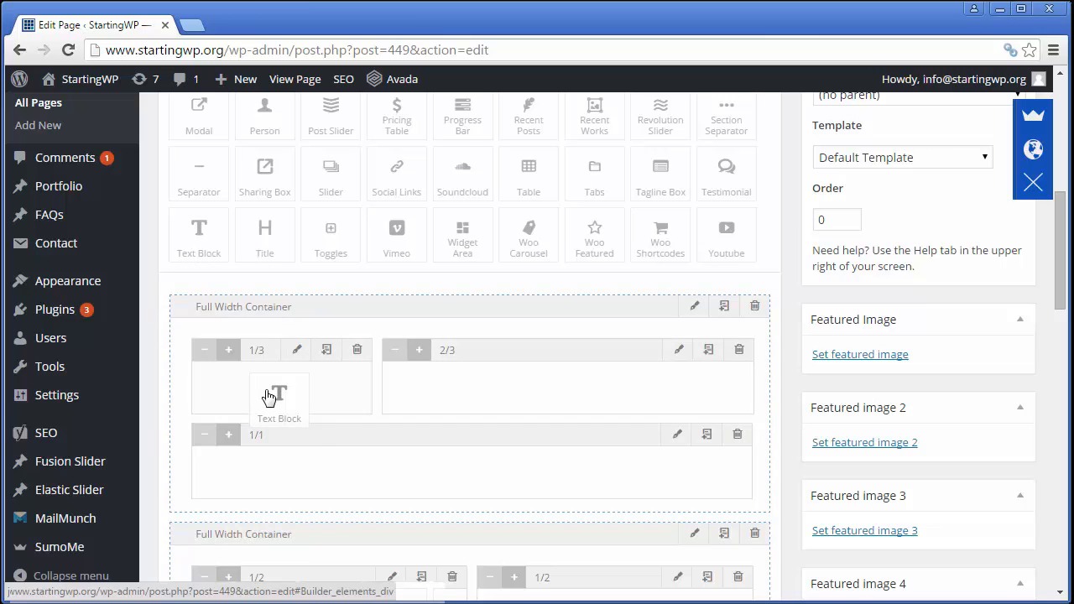
{"action": "left_click_drag", "start_coordinate": [269, 398], "coordinate": [270, 398]}
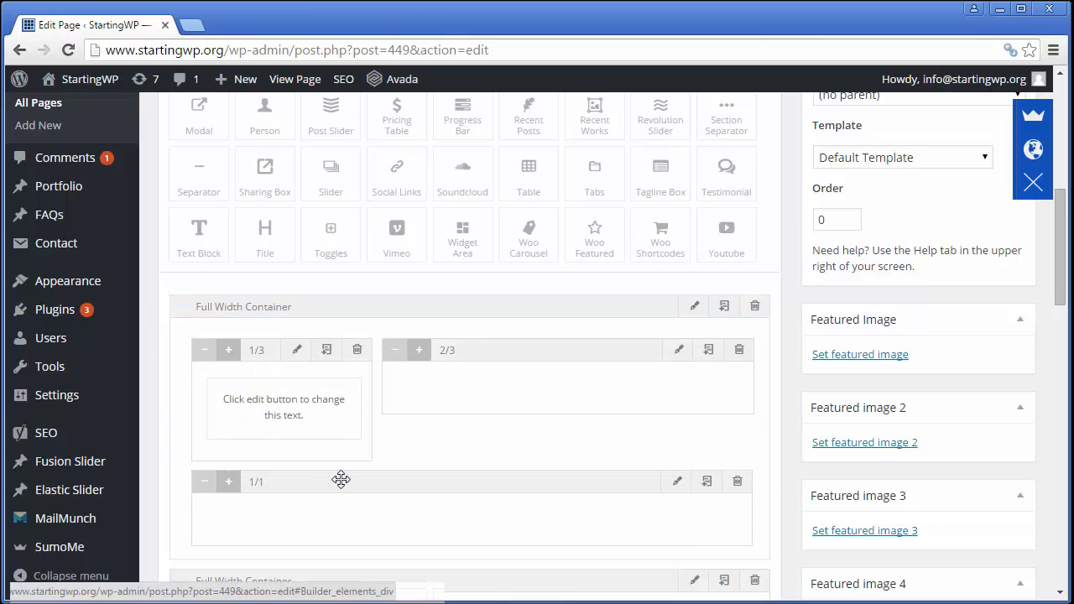
Replace the placeholder content of the text block with "How to Ride a Bicycle".
{"action": "mouse_move", "coordinate": [339, 408]}
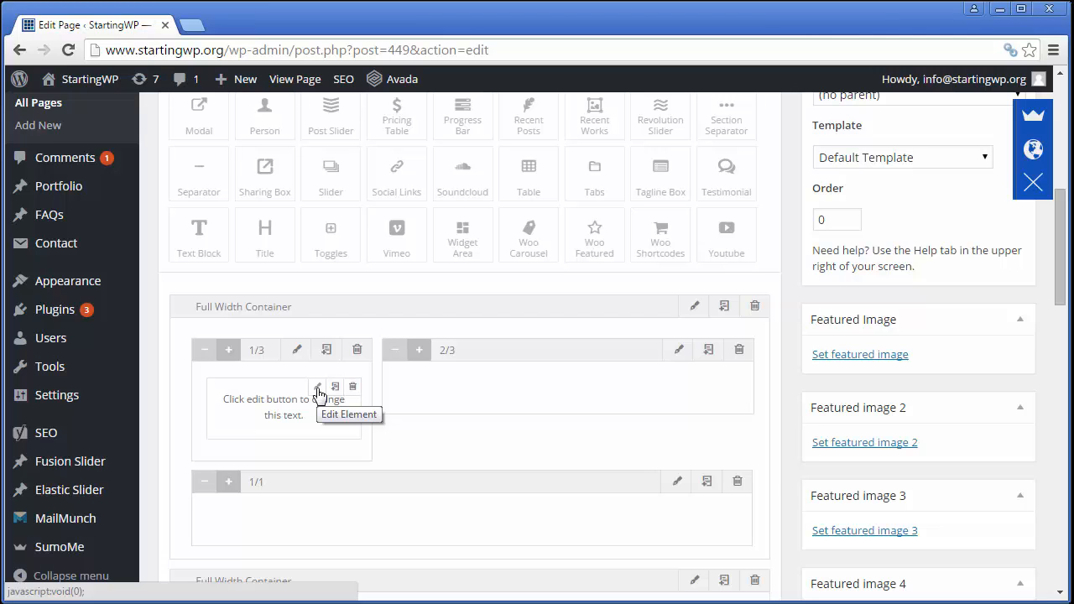
{"action": "left_click", "coordinate": [318, 389]}
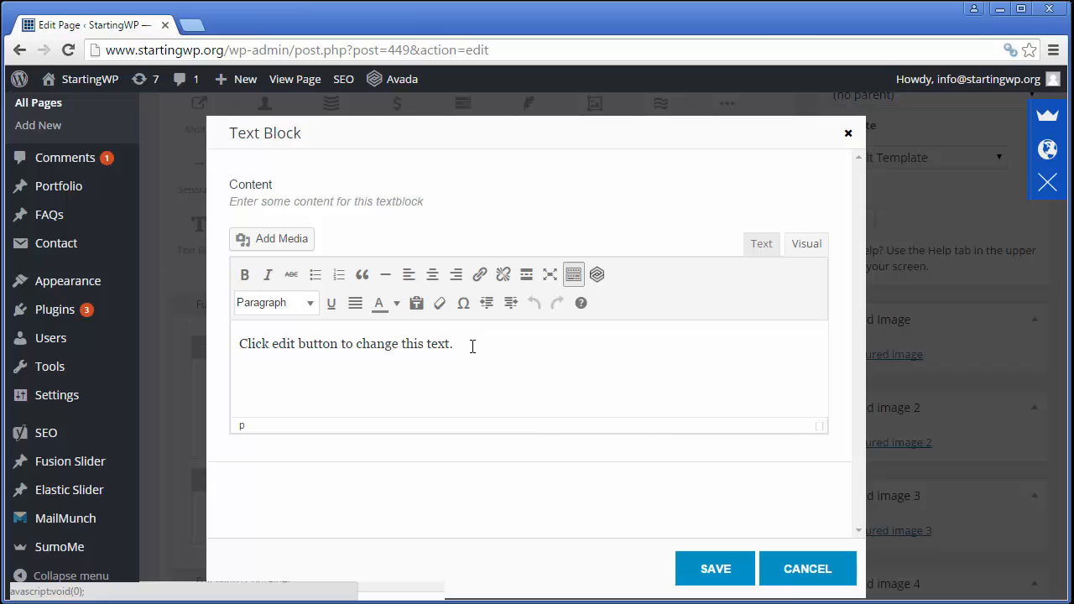
{"action": "left_click_drag", "start_coordinate": [472, 344], "coordinate": [238, 356]}
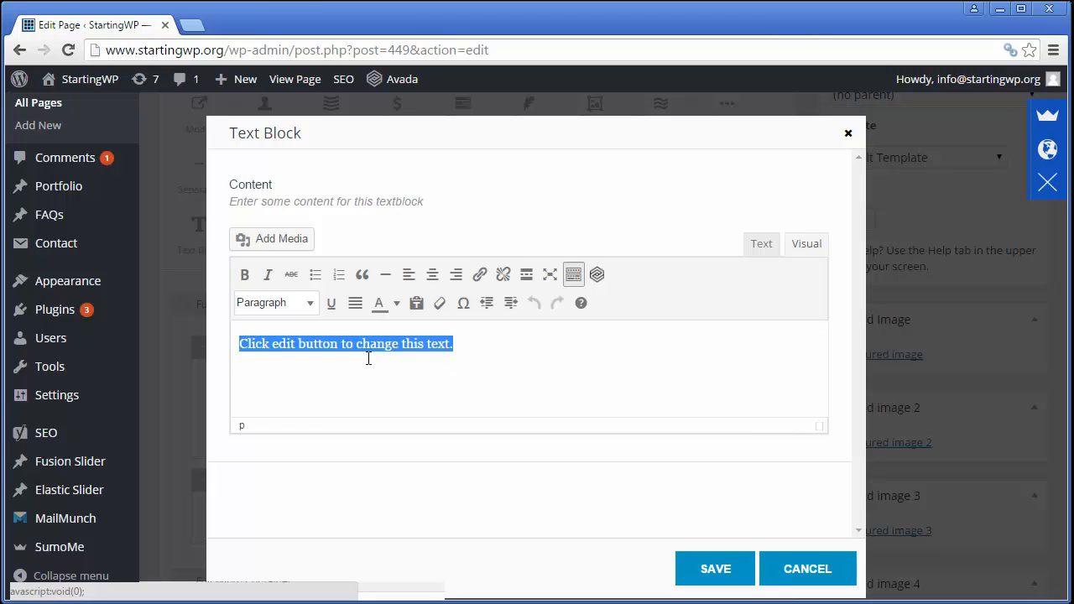
{"action": "type", "text": "How to R"}
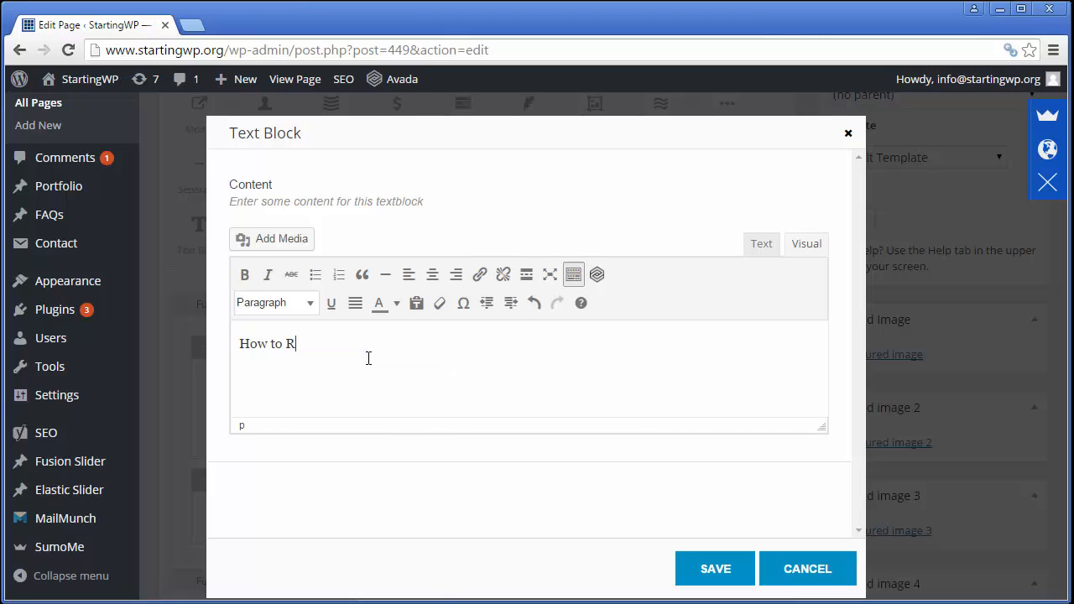
{"action": "type", "text": "ide a Bicycle"}
Format the "How to Ride a Bicycle" line as Heading 1 and underline it.
{"action": "left_click_drag", "start_coordinate": [368, 343], "coordinate": [238, 344]}
{"action": "left_click", "coordinate": [316, 307]}
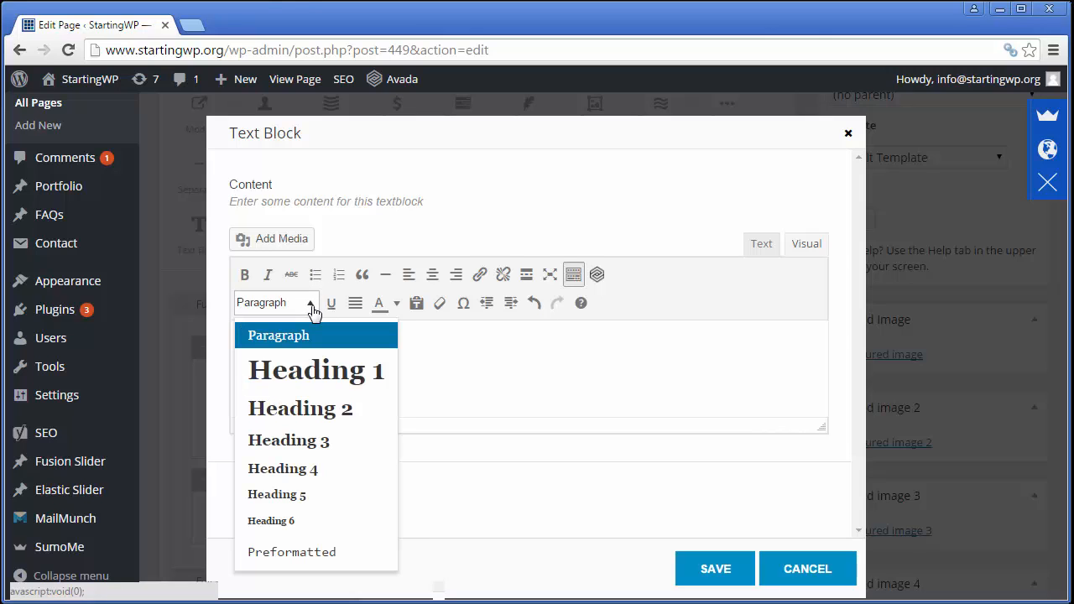
{"action": "left_click", "coordinate": [314, 371]}
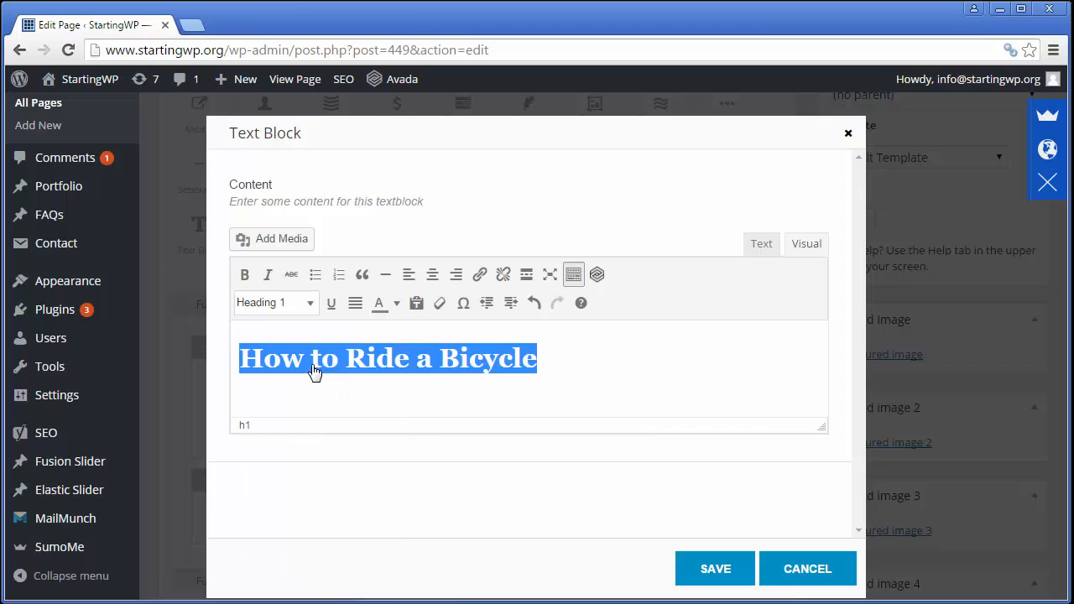
{"action": "left_click", "coordinate": [330, 307]}
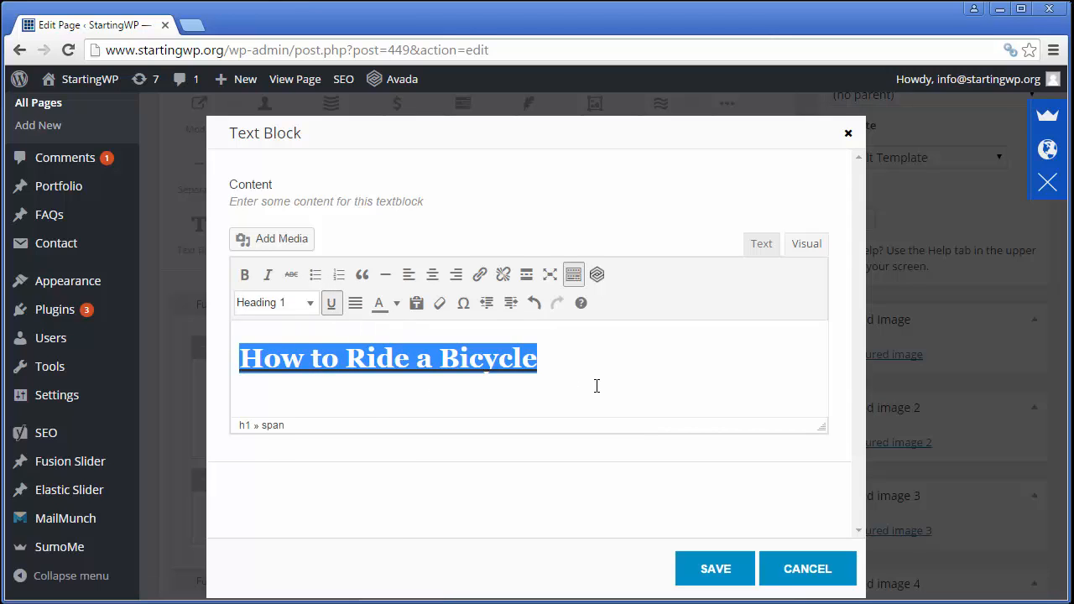
{"action": "left_click", "coordinate": [396, 306]}
{"action": "left_click", "coordinate": [397, 305]}
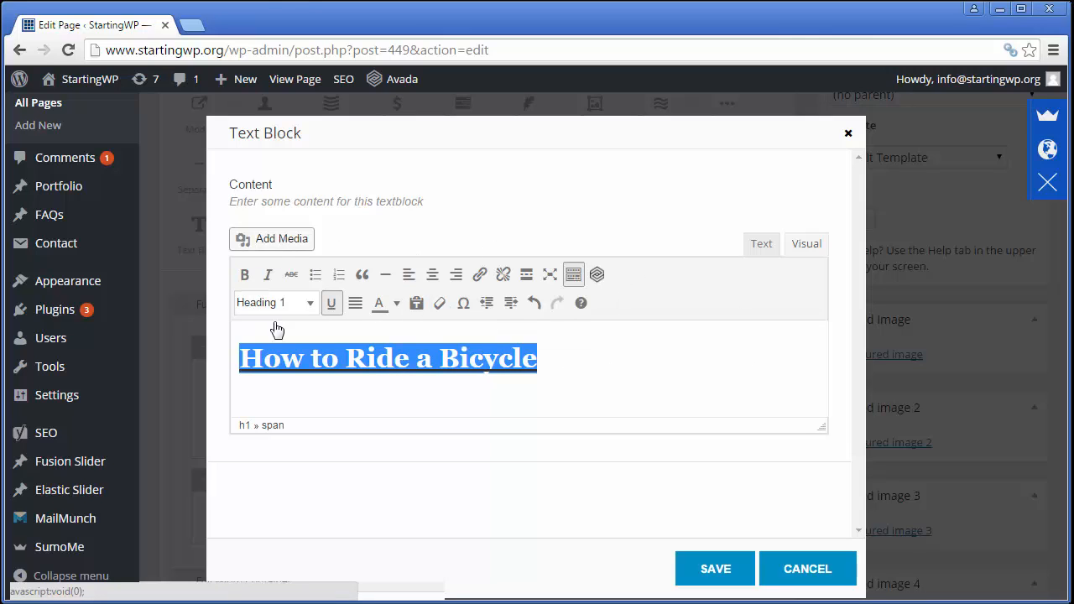
Add the paragraph "This page will teach you how to ride a bicycle" below the heading and save the text block.
{"action": "left_click", "coordinate": [576, 366]}
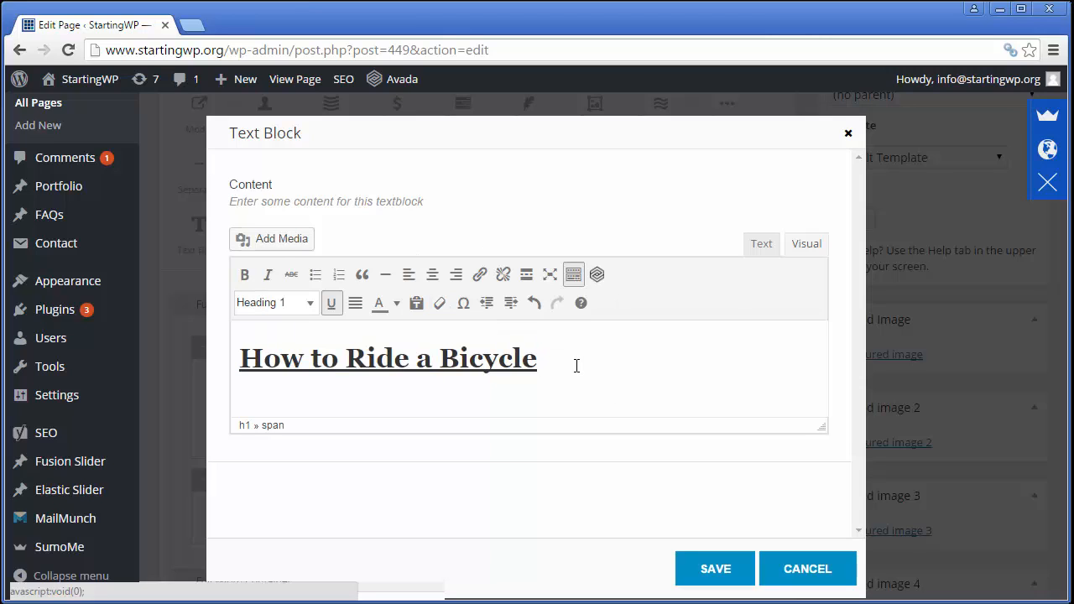
{"action": "key", "text": "Return"}
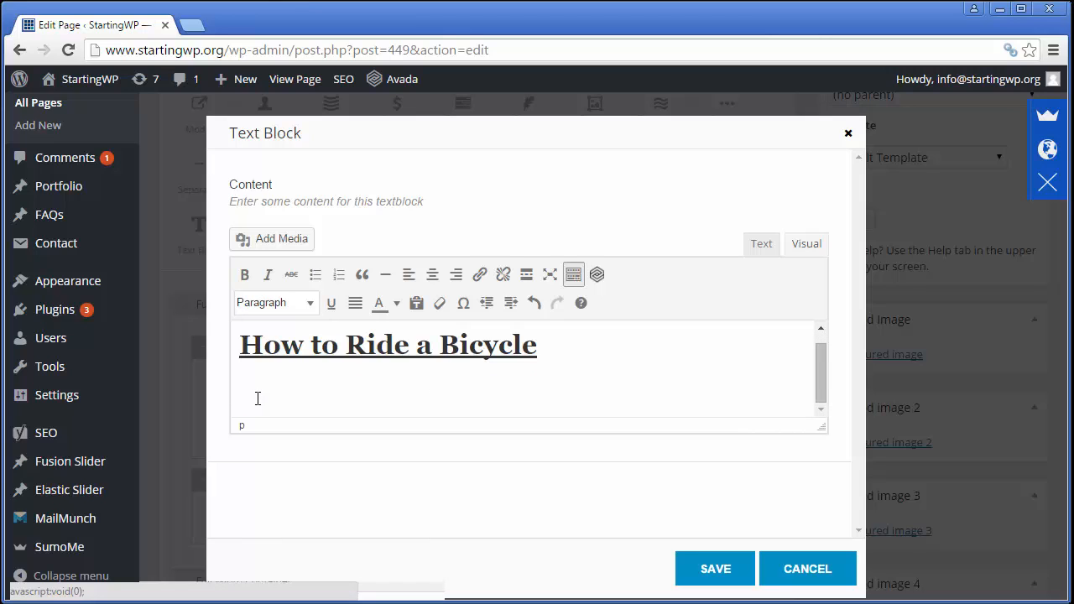
{"action": "type", "text": "This p"}
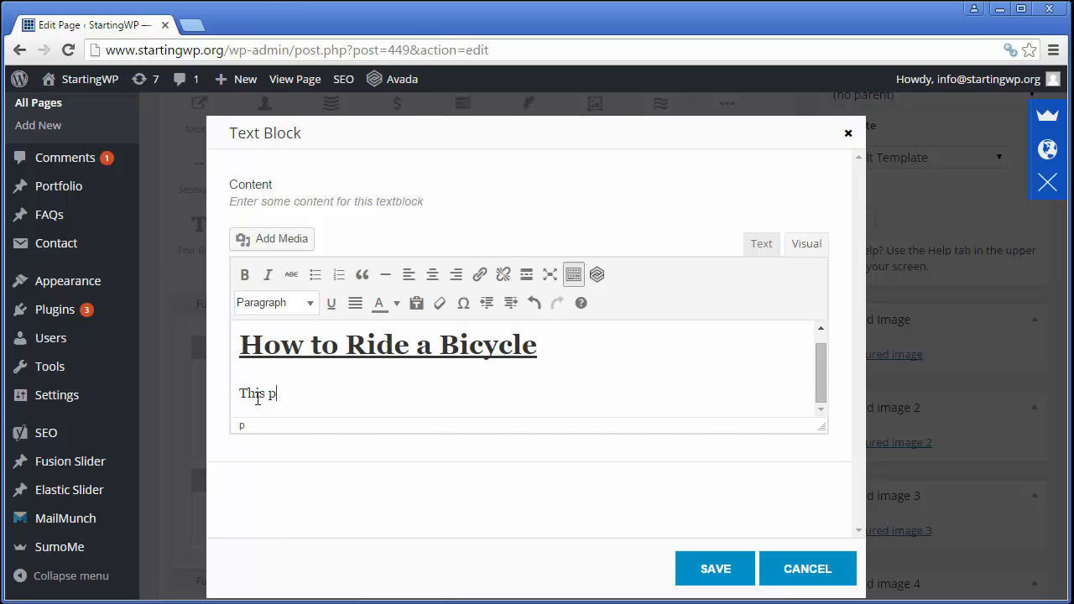
{"action": "type", "text": "age will teach you how to ride "}
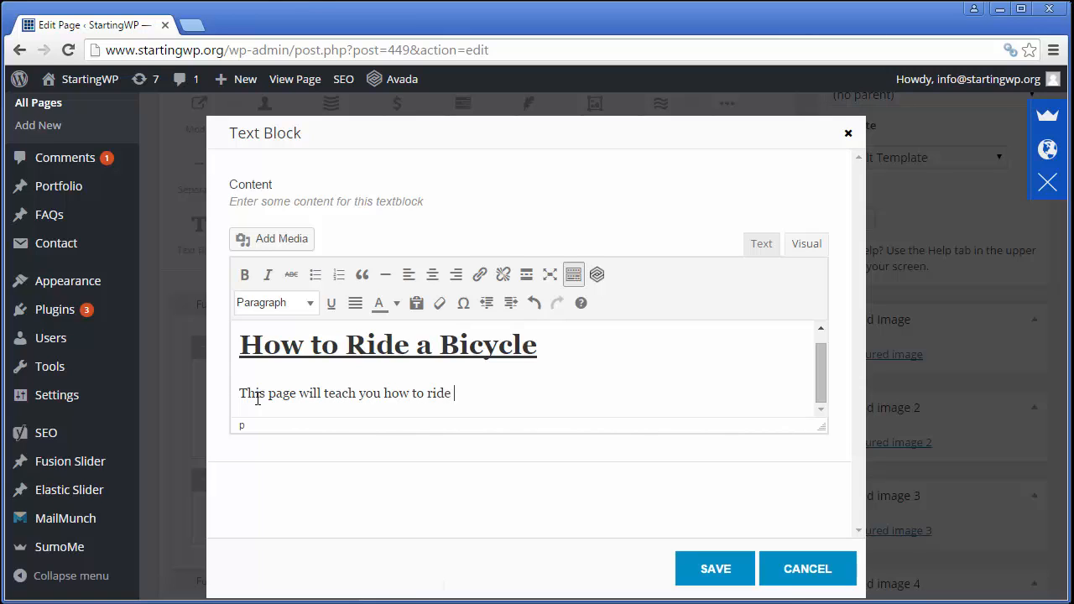
{"action": "type", "text": "a bicycle"}
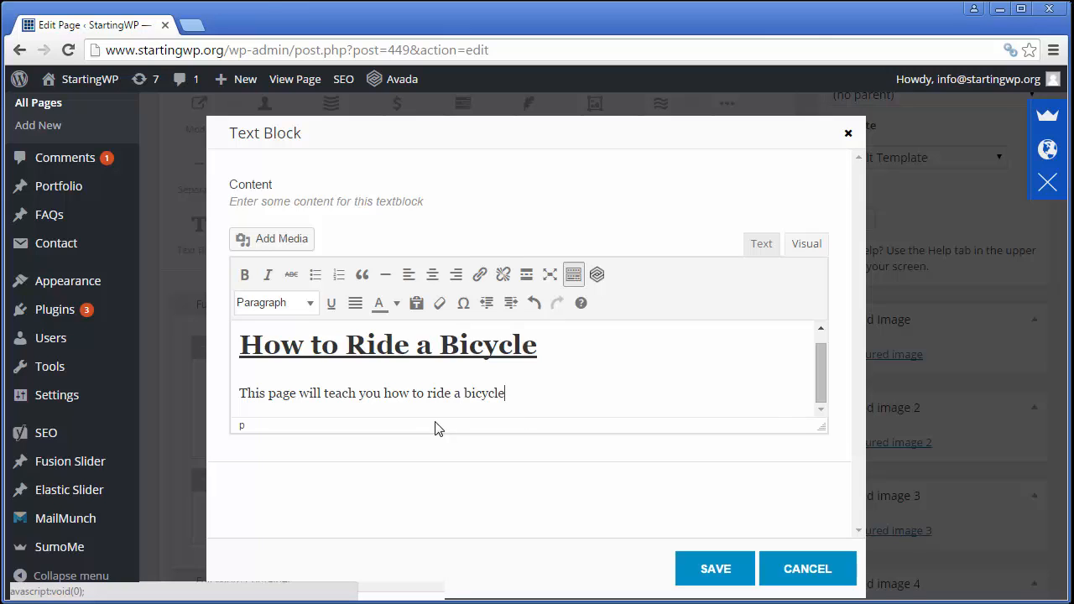
{"action": "left_click", "coordinate": [715, 575]}
{"action": "scroll", "coordinate": [532, 405], "scroll_direction": "down", "scroll_amount": 3}
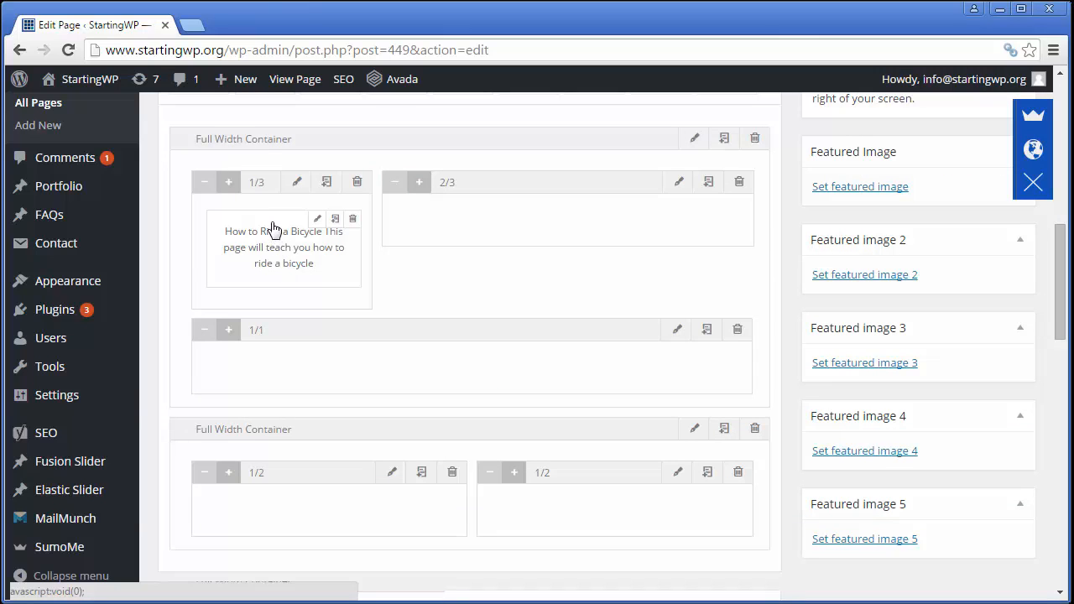
{"action": "left_click_drag", "start_coordinate": [273, 227], "coordinate": [249, 218]}
{"action": "scroll", "coordinate": [251, 222], "scroll_direction": "down", "scroll_amount": 2}
{"action": "scroll", "coordinate": [253, 225], "scroll_direction": "up", "scroll_amount": 2}
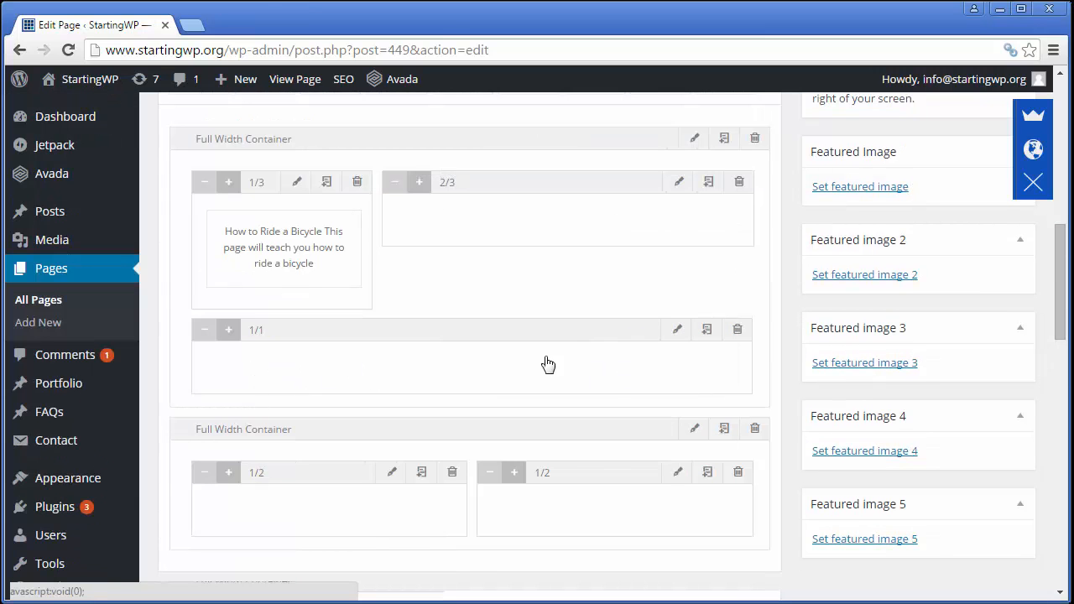
Clone the text block in the 1/3 column and delete the duplicate.
{"action": "scroll", "coordinate": [400, 386], "scroll_direction": "up", "scroll_amount": 2}
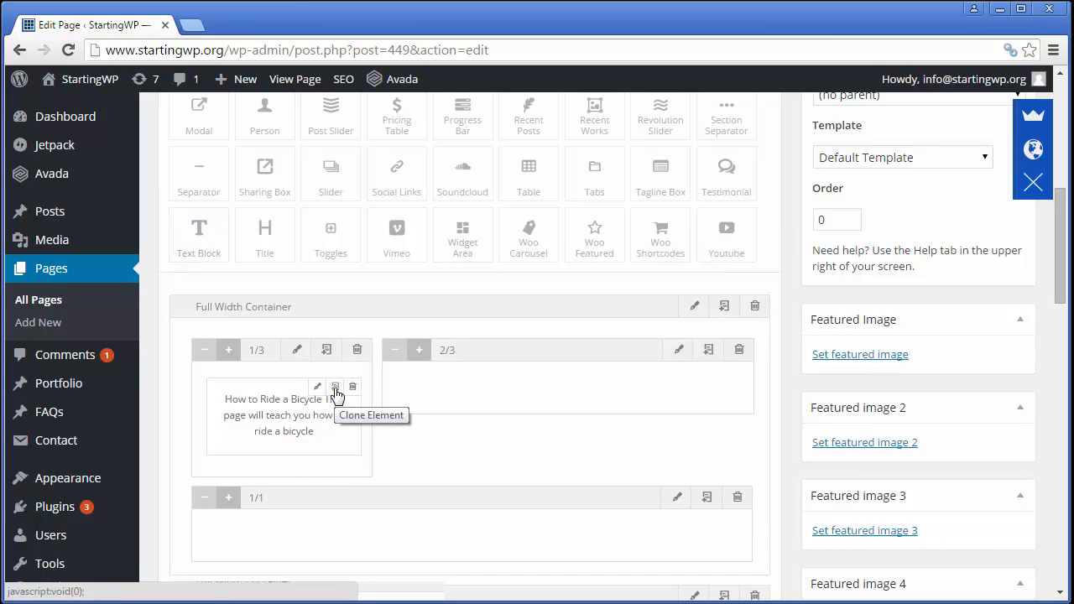
{"action": "left_click", "coordinate": [335, 388]}
{"action": "scroll", "coordinate": [335, 394], "scroll_direction": "down", "scroll_amount": 2}
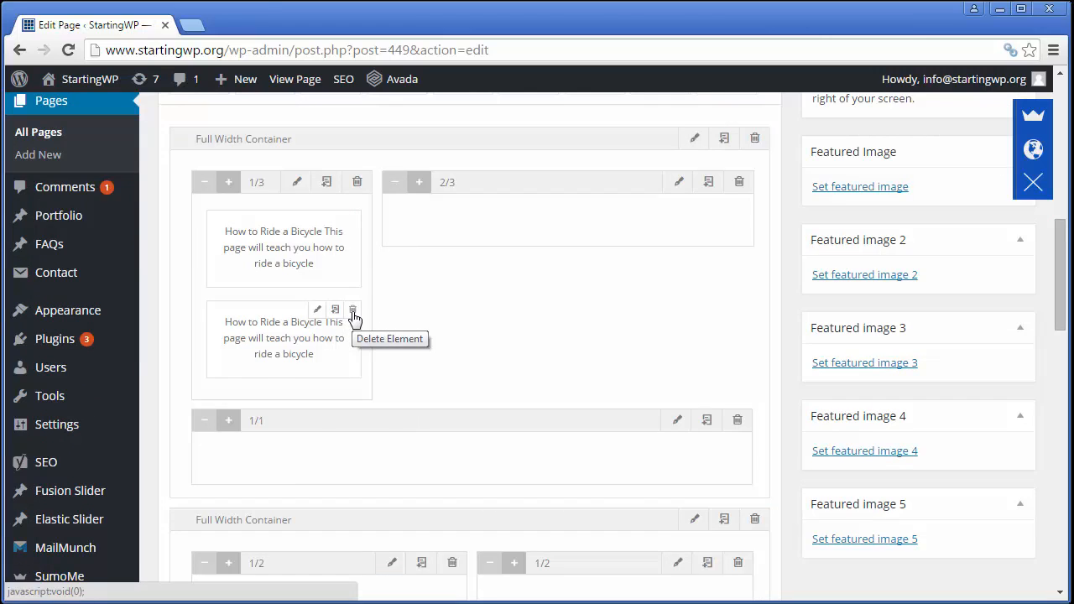
{"action": "left_click", "coordinate": [353, 312]}
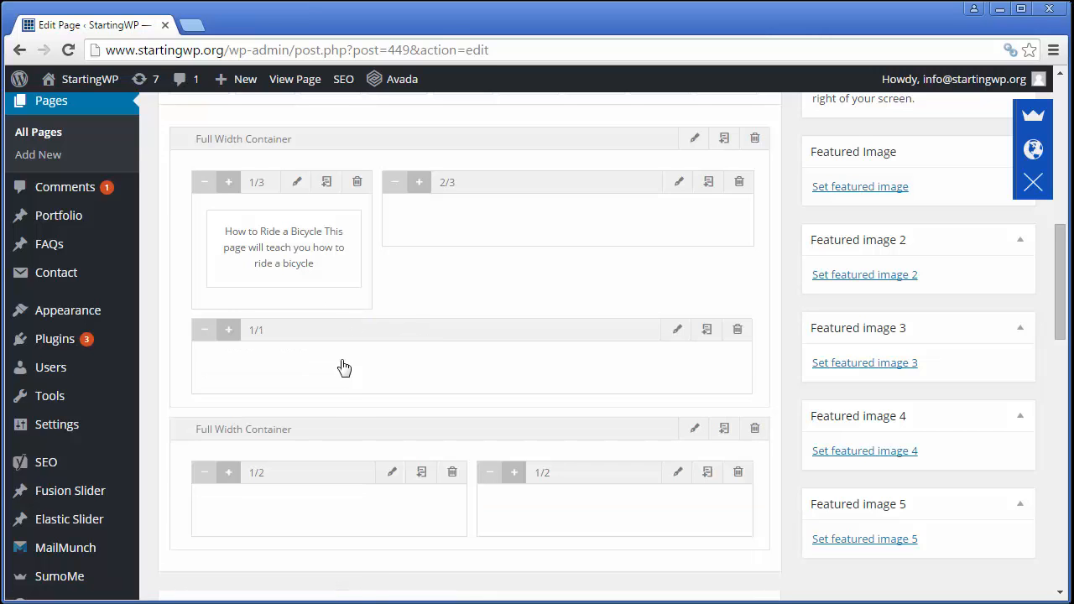
Add an Image Frame element to the 2/3 column of the first full width container.
{"action": "scroll", "coordinate": [347, 407], "scroll_direction": "up", "scroll_amount": 1}
{"action": "scroll", "coordinate": [327, 331], "scroll_direction": "up", "scroll_amount": 1}
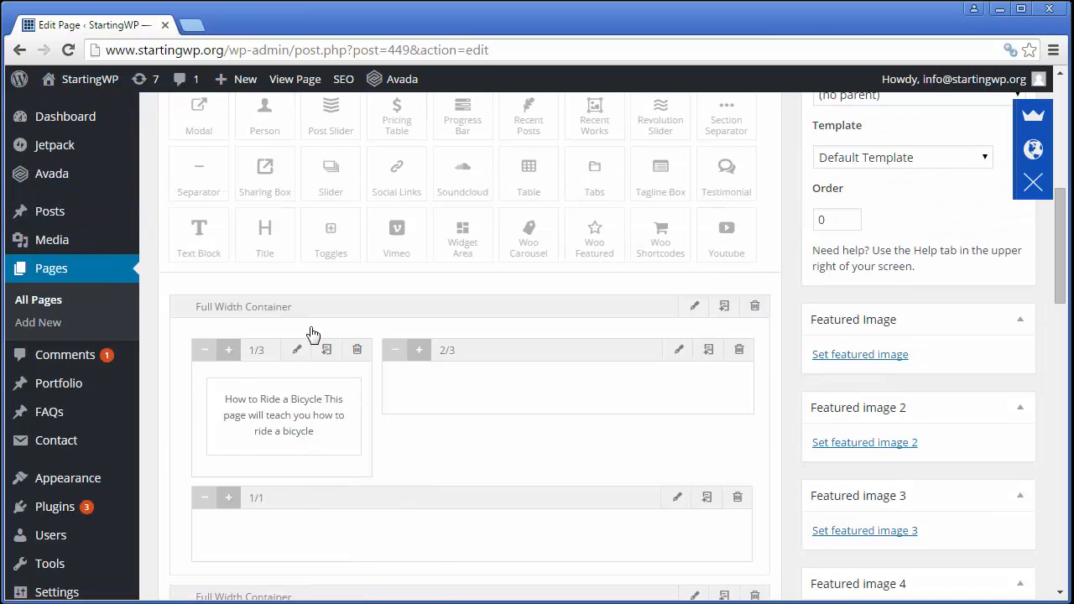
{"action": "scroll", "coordinate": [288, 307], "scroll_direction": "up", "scroll_amount": 1}
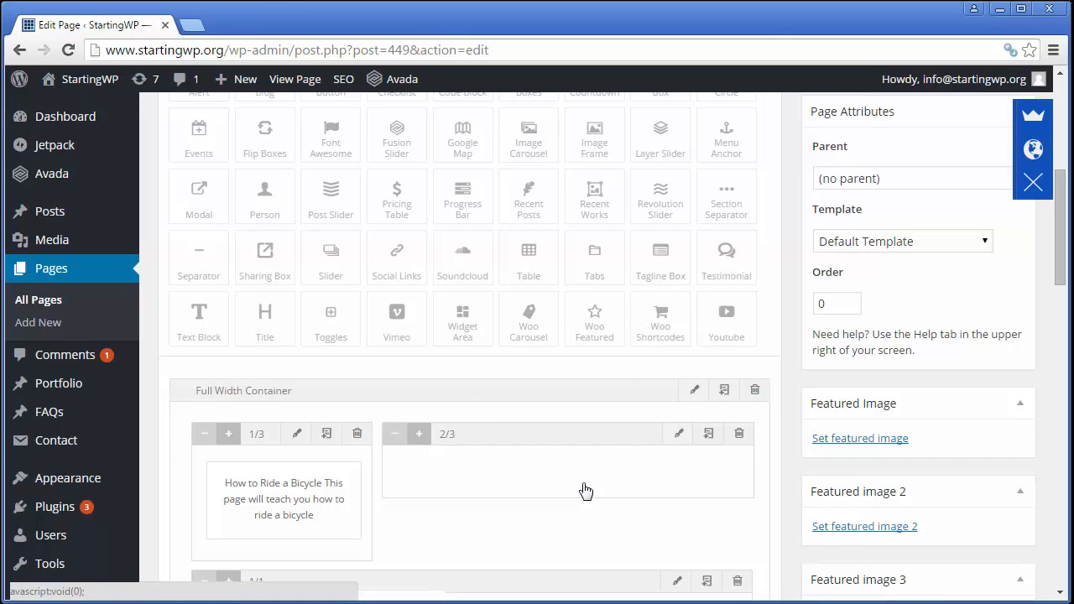
{"action": "scroll", "coordinate": [583, 482], "scroll_direction": "up", "scroll_amount": 2}
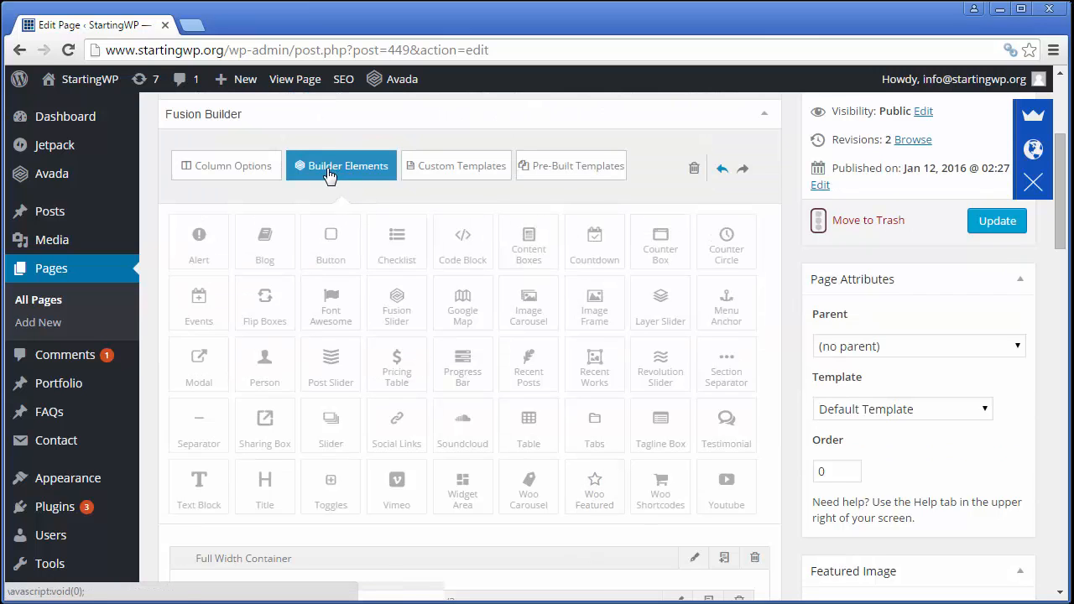
{"action": "left_click", "coordinate": [210, 168]}
{"action": "left_click", "coordinate": [336, 168]}
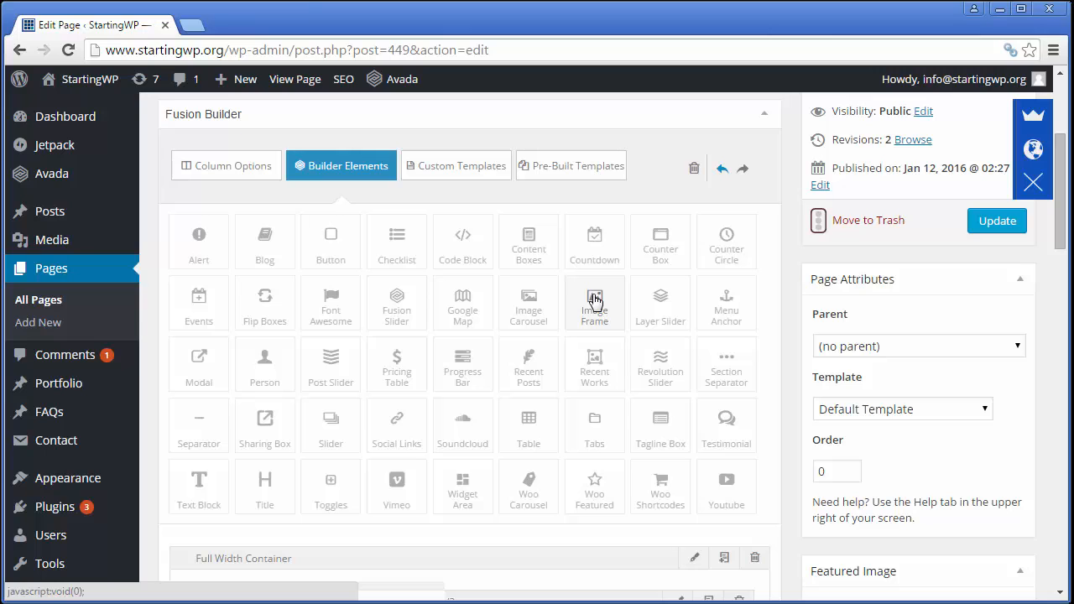
{"action": "left_click_drag", "start_coordinate": [594, 301], "coordinate": [533, 498]}
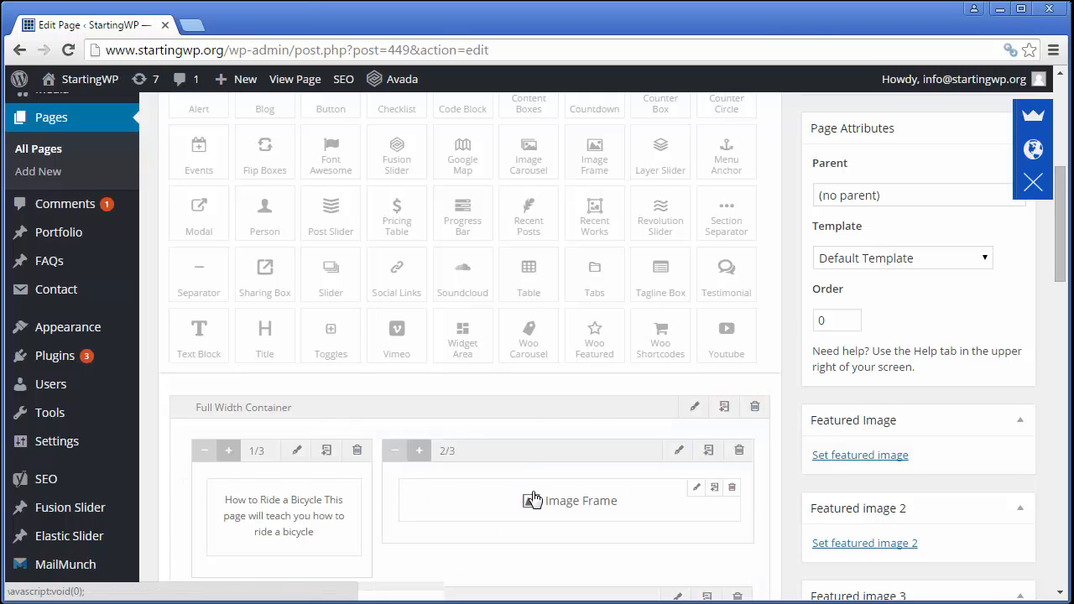
Open the image frame's settings for editing and set its alignment to Center.
{"action": "scroll", "coordinate": [534, 498], "scroll_direction": "down", "scroll_amount": 3}
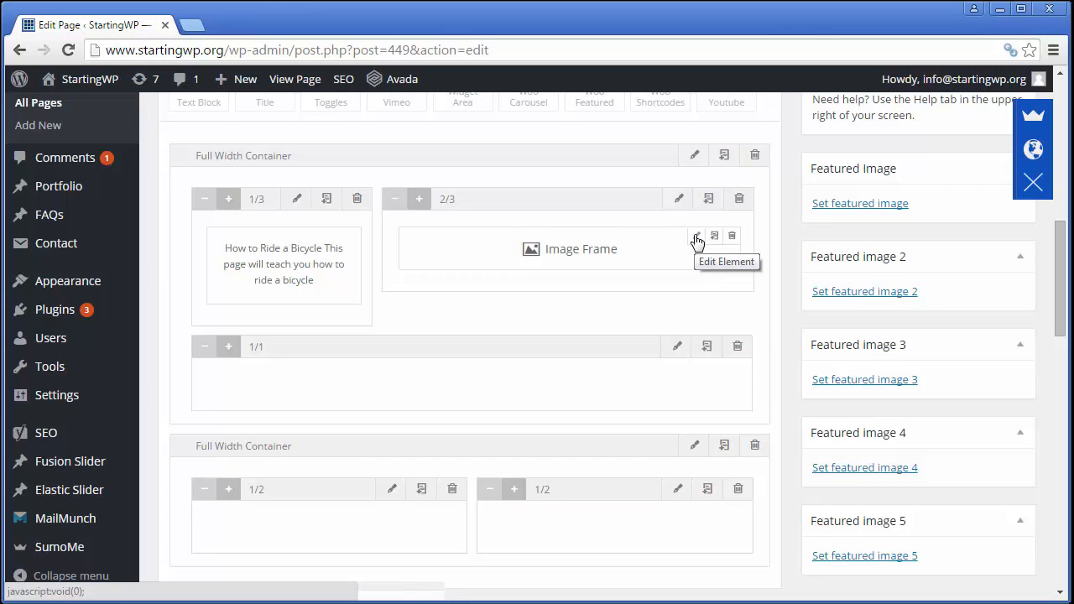
{"action": "left_click", "coordinate": [695, 241]}
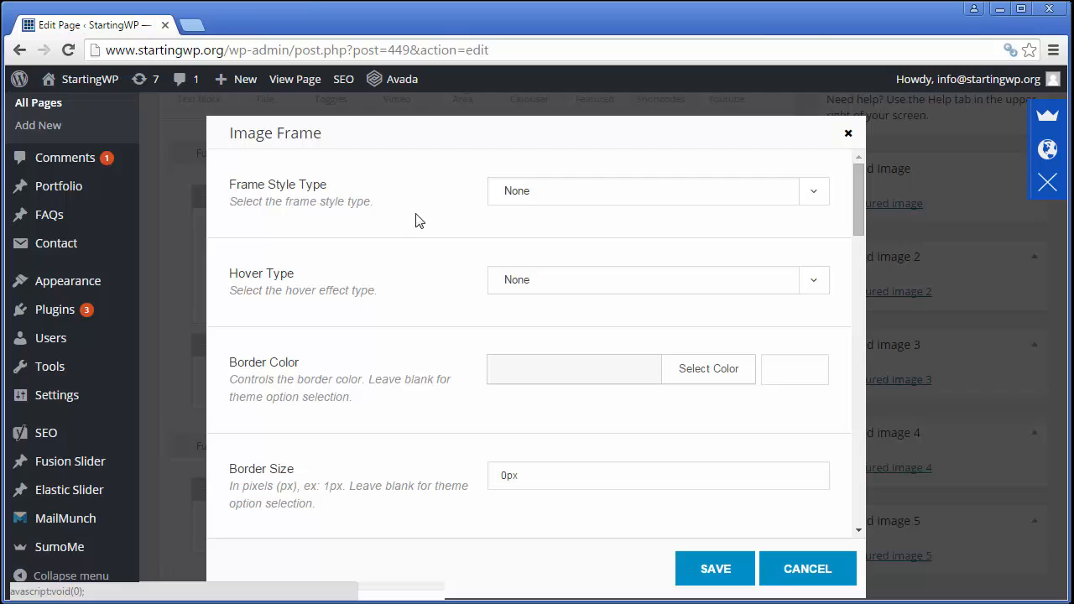
{"action": "scroll", "coordinate": [419, 220], "scroll_direction": "down", "scroll_amount": 5}
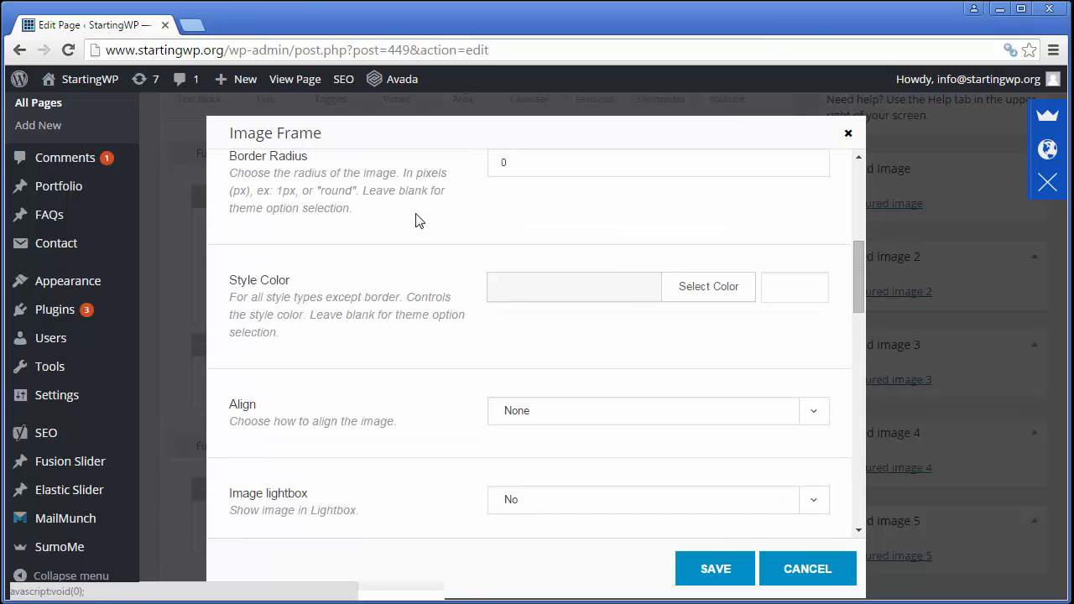
{"action": "scroll", "coordinate": [420, 221], "scroll_direction": "down", "scroll_amount": 2}
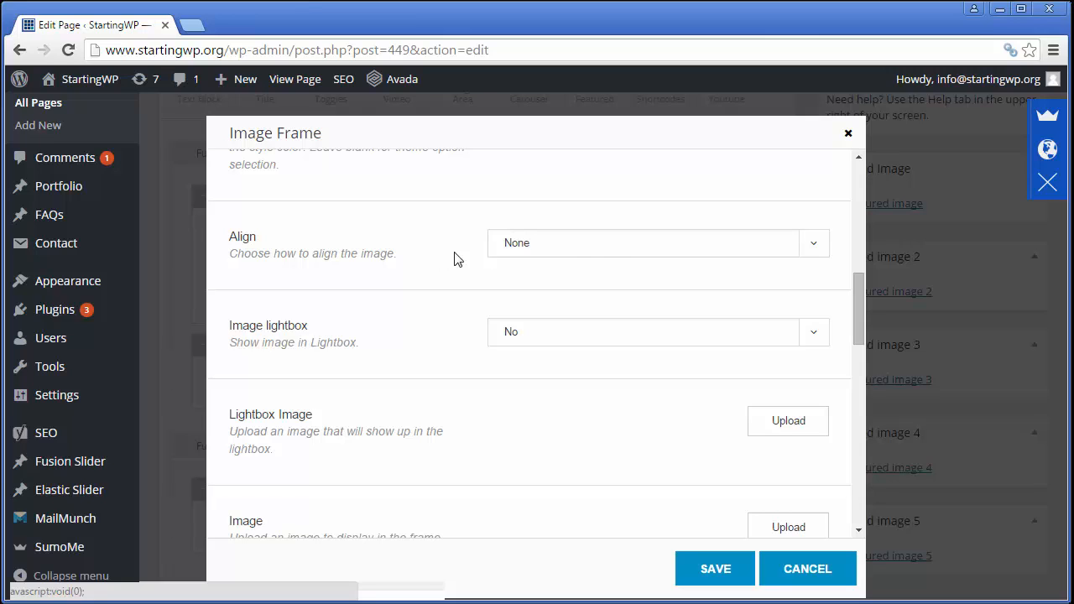
{"action": "left_click", "coordinate": [608, 252]}
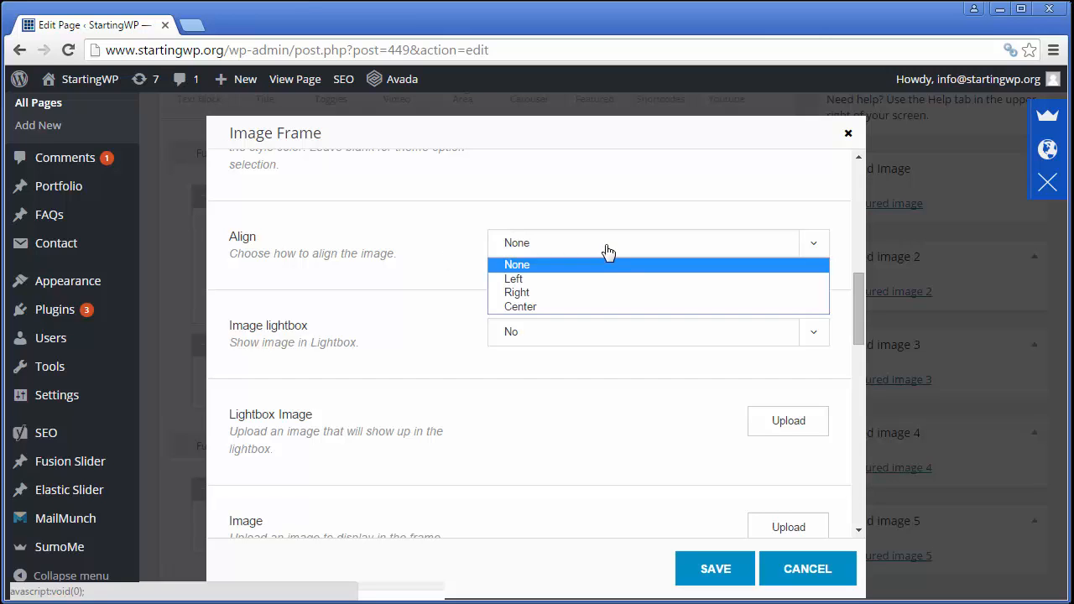
{"action": "left_click", "coordinate": [589, 307]}
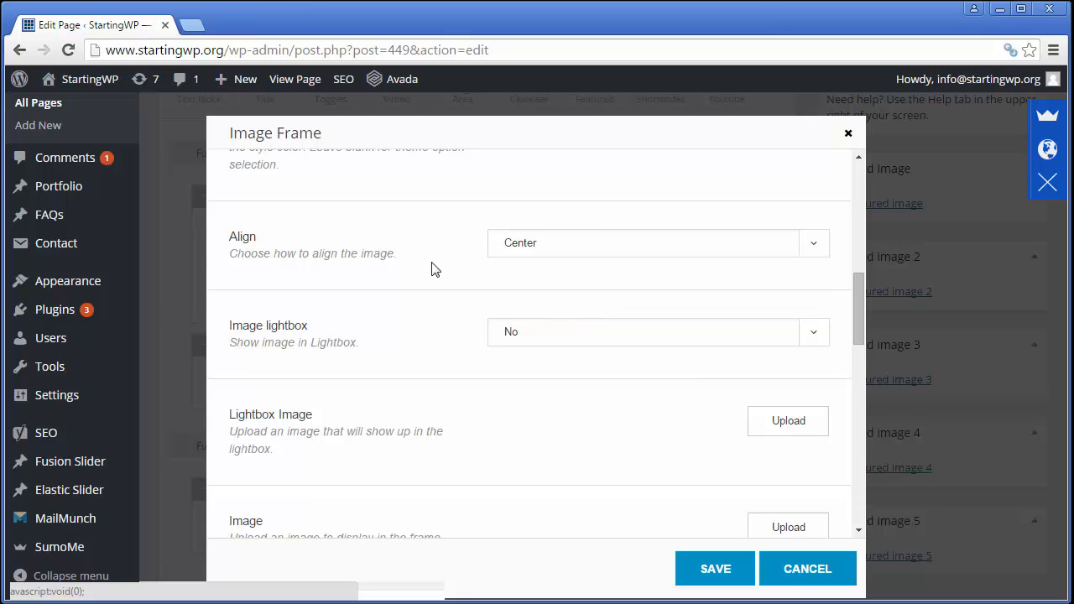
{"action": "scroll", "coordinate": [432, 268], "scroll_direction": "down", "scroll_amount": 3}
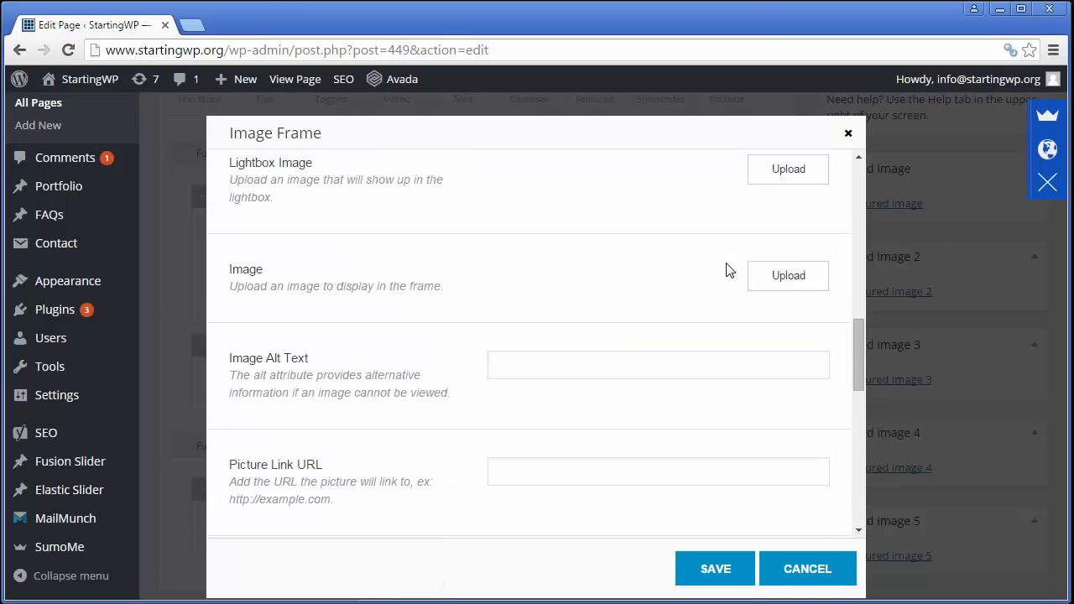
Open the media library for the image frame's Image setting and select the orange 100-free picture.
{"action": "left_click", "coordinate": [788, 283]}
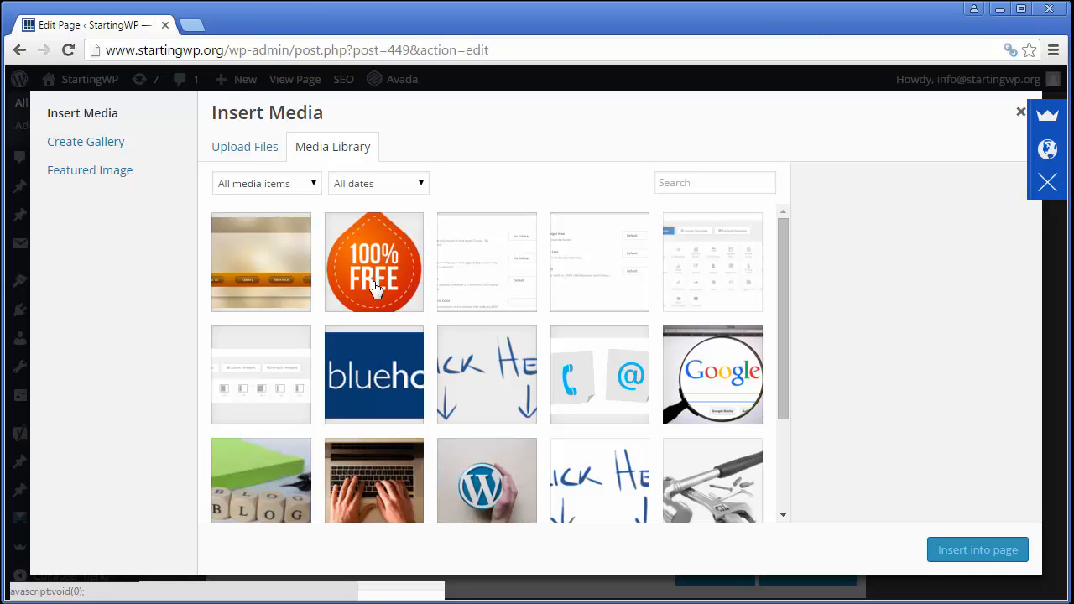
{"action": "scroll", "coordinate": [460, 317], "scroll_direction": "down", "scroll_amount": 2}
{"action": "scroll", "coordinate": [460, 319], "scroll_direction": "up", "scroll_amount": 2}
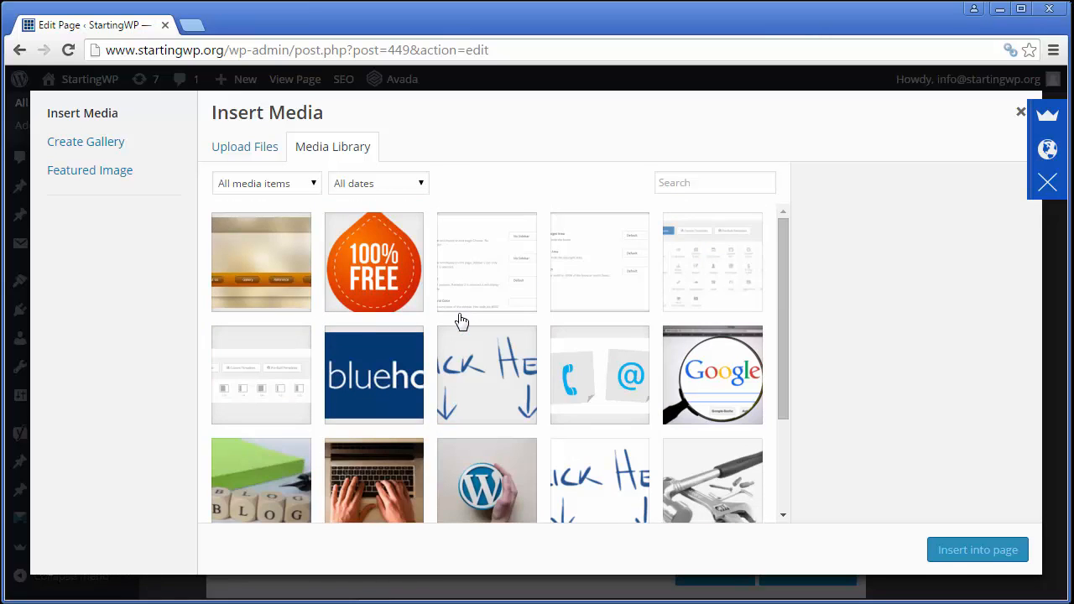
{"action": "left_click", "coordinate": [374, 253]}
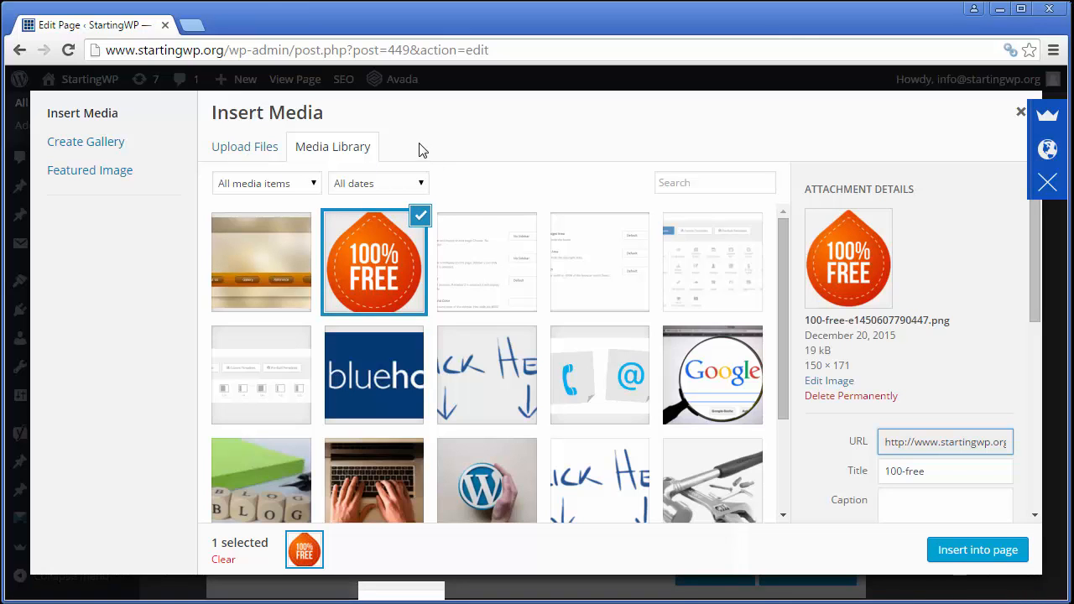
{"action": "left_click", "coordinate": [232, 156]}
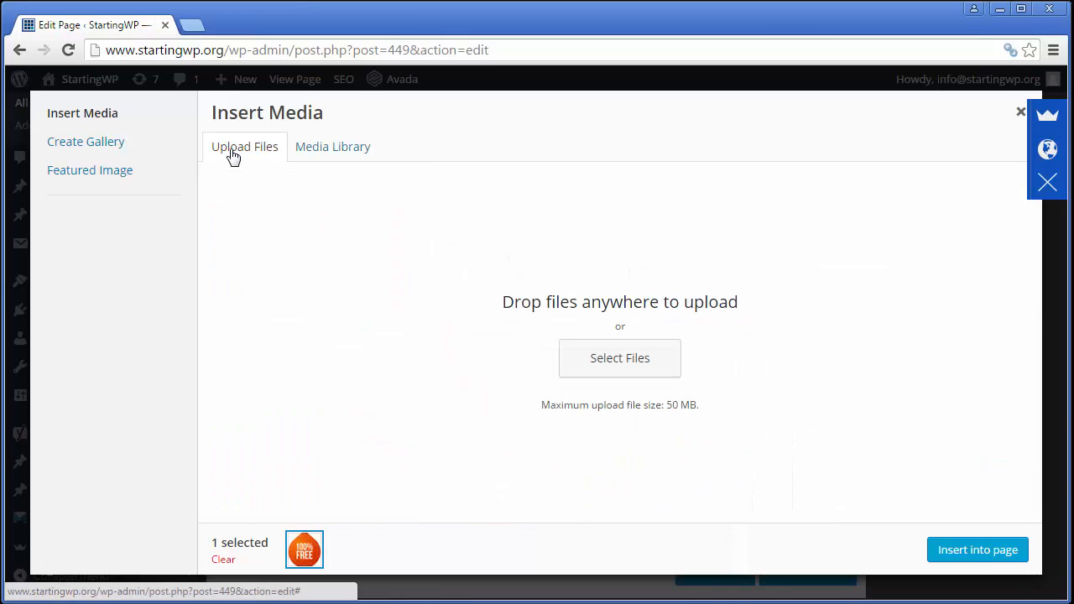
{"action": "left_click", "coordinate": [621, 360]}
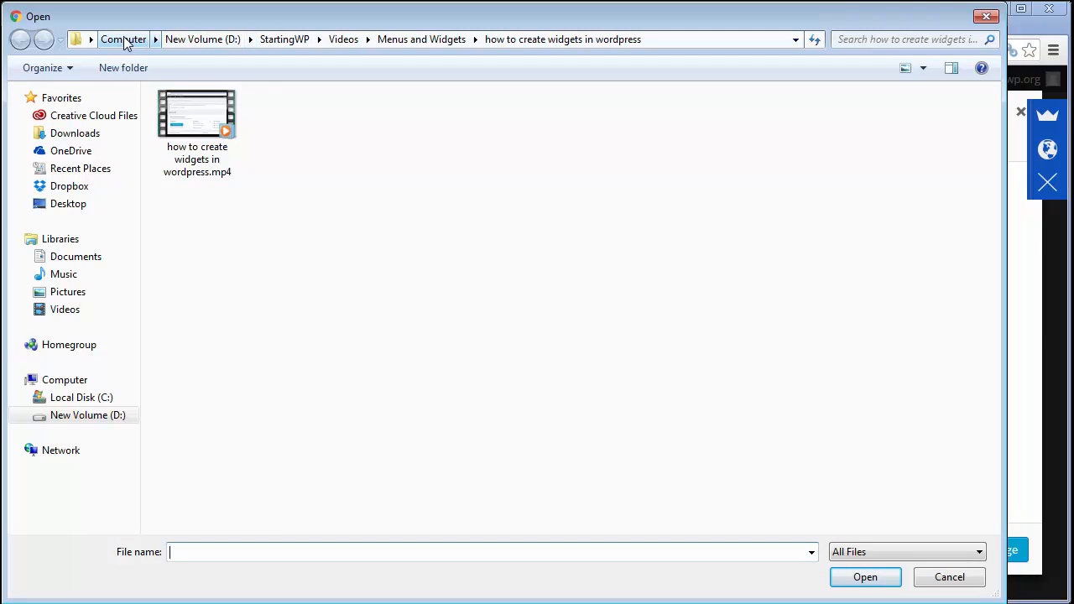
{"action": "left_click", "coordinate": [123, 42]}
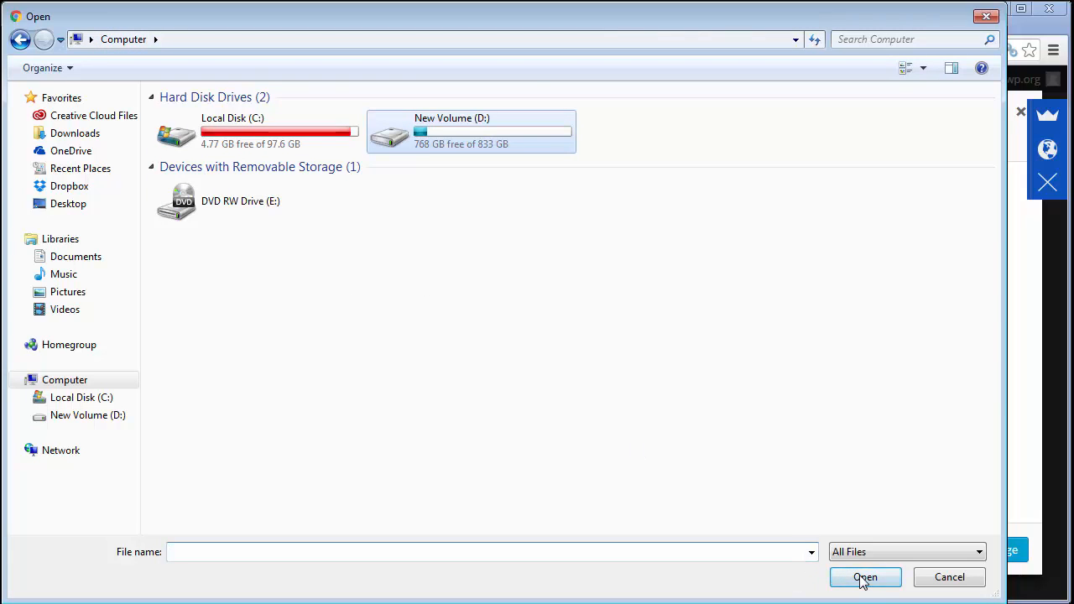
{"action": "left_click", "coordinate": [984, 16]}
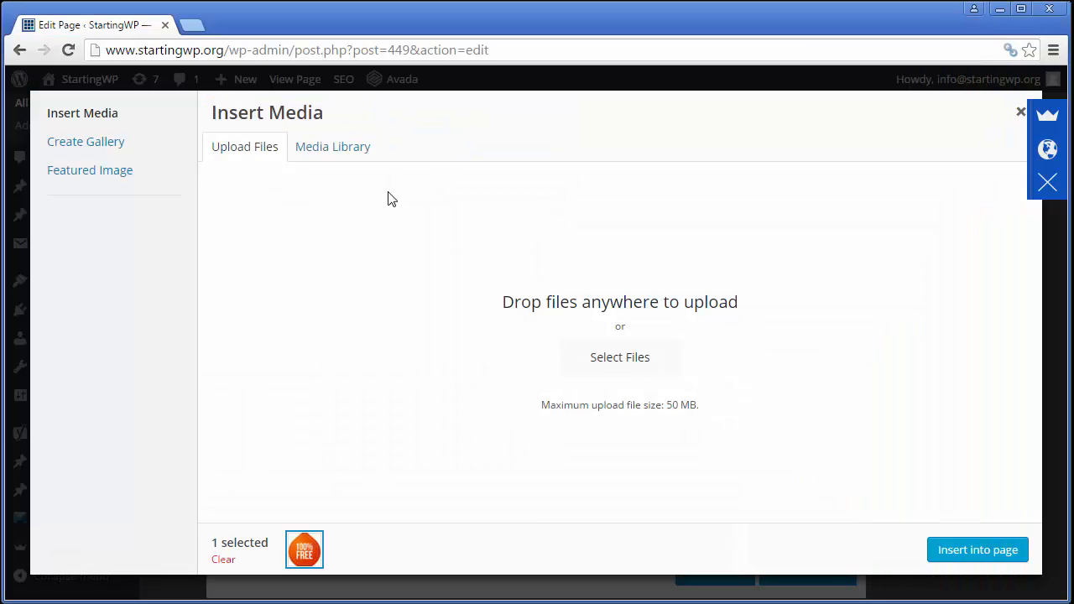
{"action": "left_click", "coordinate": [336, 151]}
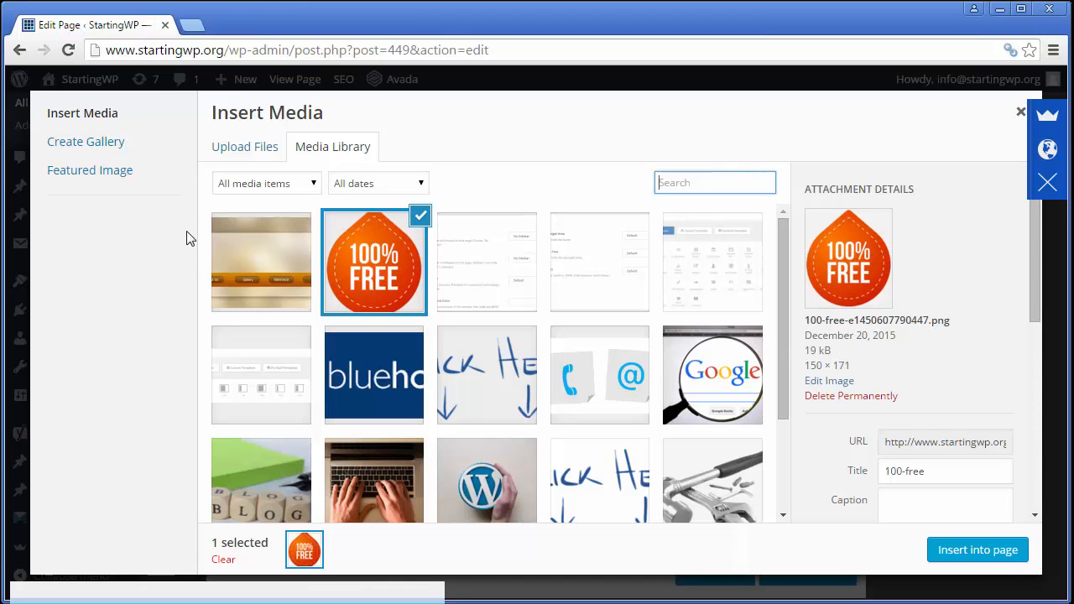
Select website_menu.jpg in the media library and set its title to "website menu".
{"action": "left_click", "coordinate": [254, 263]}
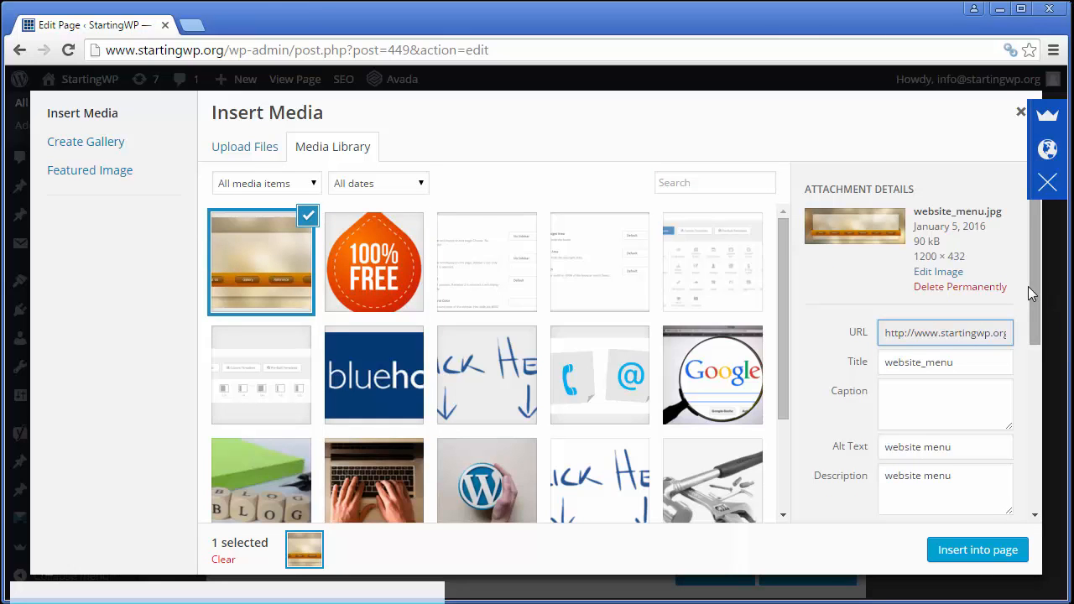
{"action": "mouse_move", "coordinate": [1034, 293]}
{"action": "left_mouse_down"}
{"action": "mouse_move", "coordinate": [1044, 336]}
{"action": "mouse_move", "coordinate": [1042, 311]}
{"action": "left_mouse_up"}
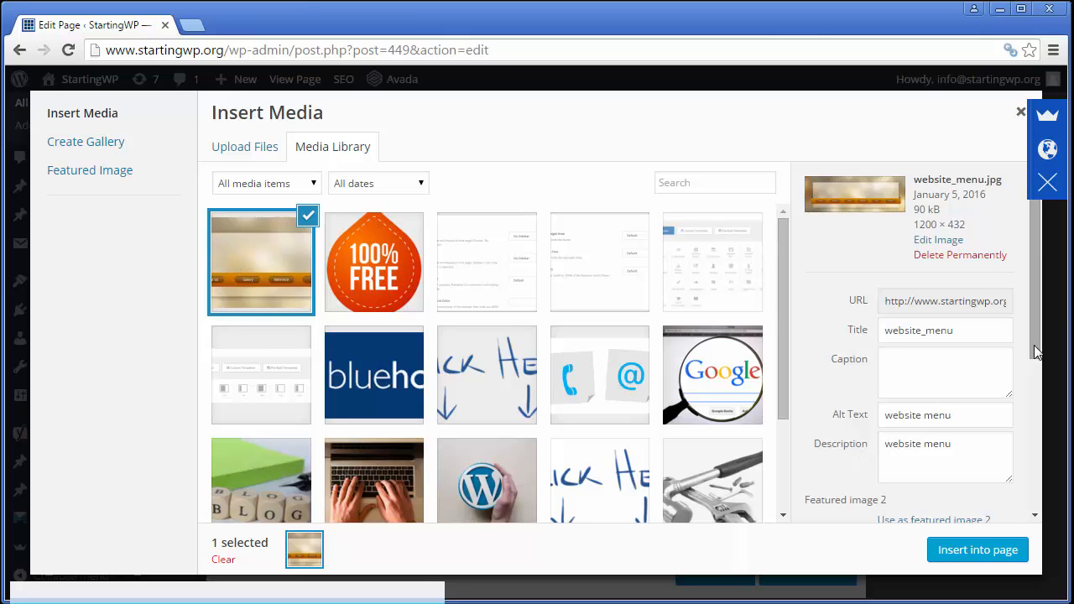
{"action": "left_click", "coordinate": [926, 330]}
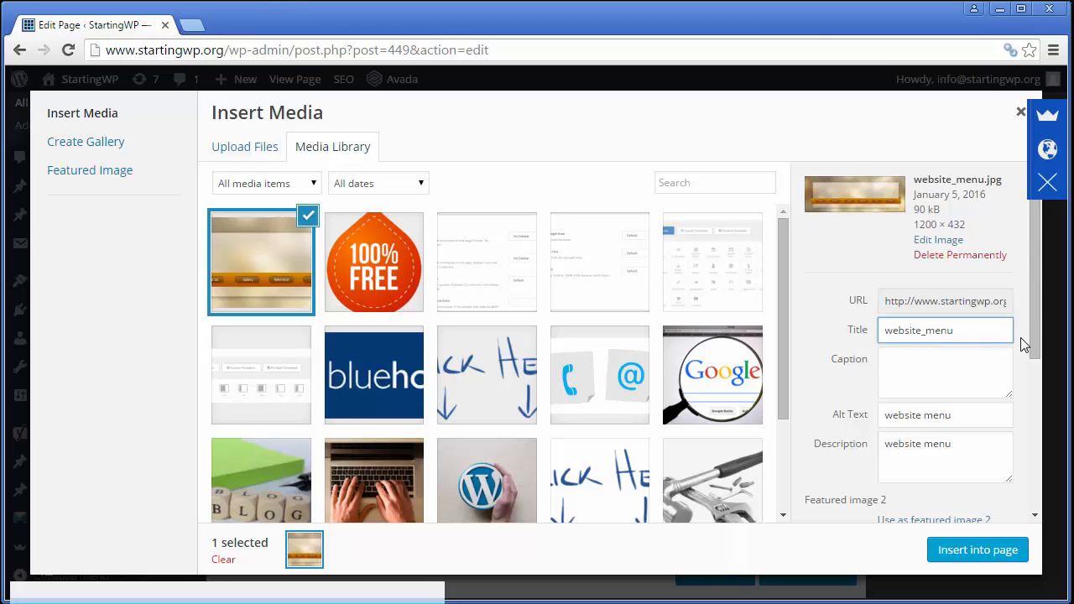
{"action": "key", "text": "BackSpace"}
{"action": "scroll", "coordinate": [928, 445], "scroll_direction": "down", "scroll_amount": 3}
{"action": "scroll", "coordinate": [928, 445], "scroll_direction": "up", "scroll_amount": 4}
{"action": "scroll", "coordinate": [930, 448], "scroll_direction": "down", "scroll_amount": 1}
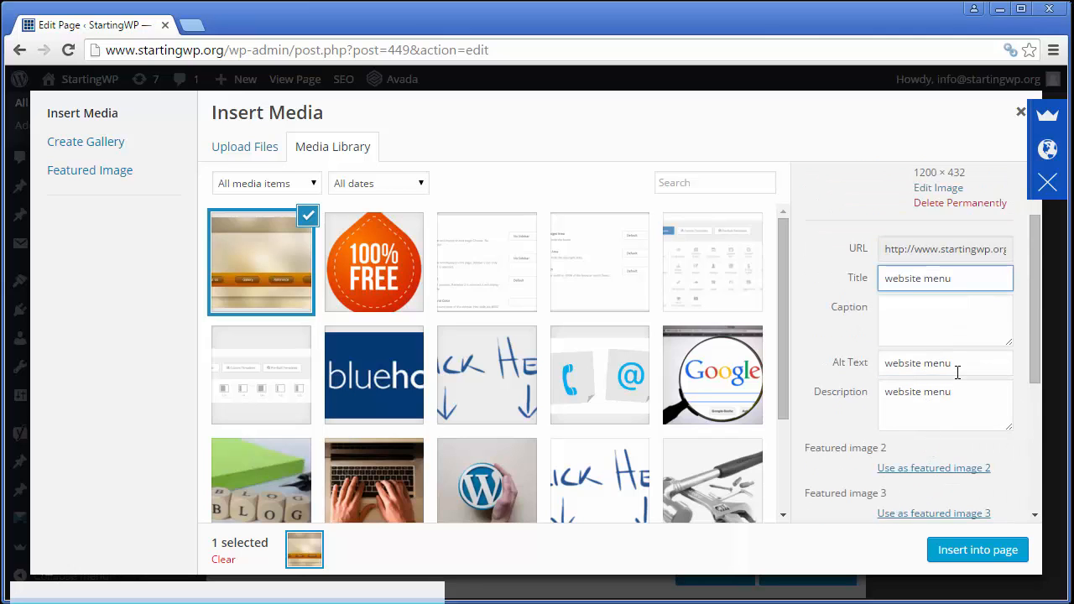
Insert website_menu.jpg at full size into the image frame and save the element.
{"action": "scroll", "coordinate": [957, 372], "scroll_direction": "down", "scroll_amount": 2}
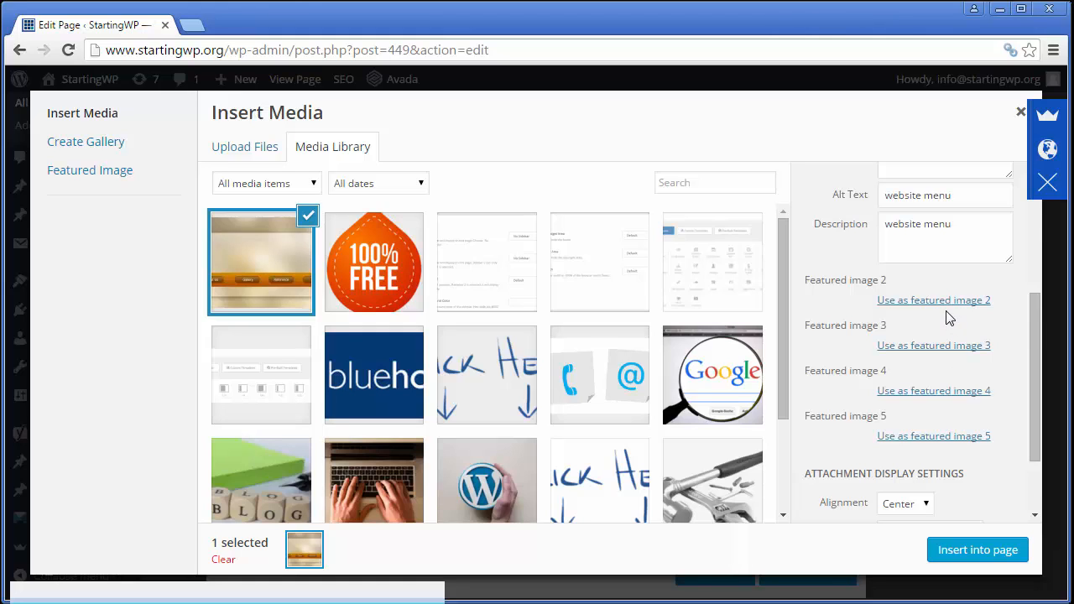
{"action": "scroll", "coordinate": [948, 317], "scroll_direction": "down", "scroll_amount": 1}
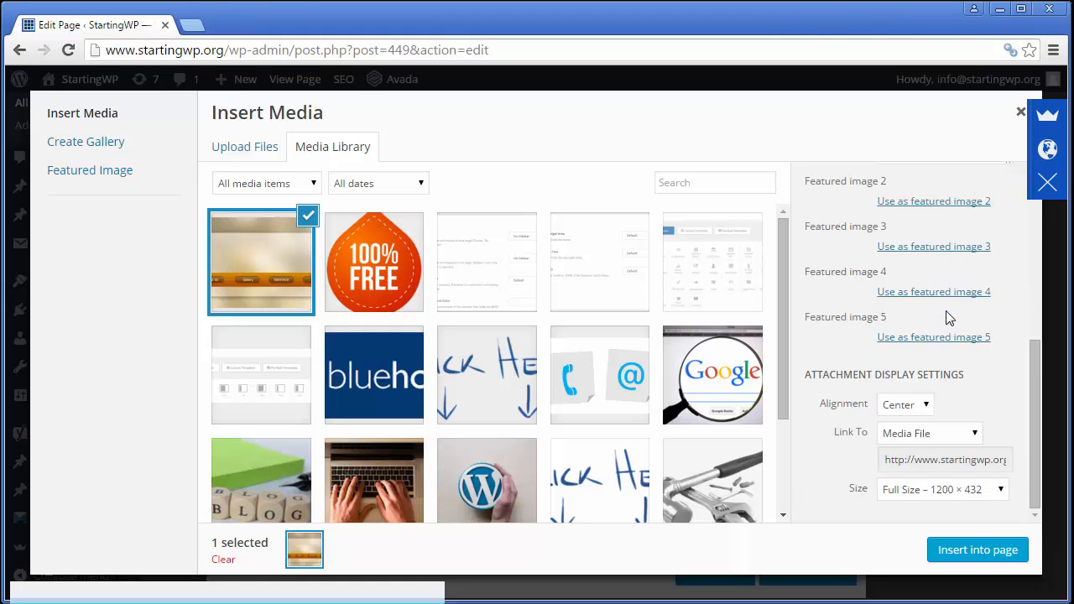
{"action": "left_click", "coordinate": [975, 554]}
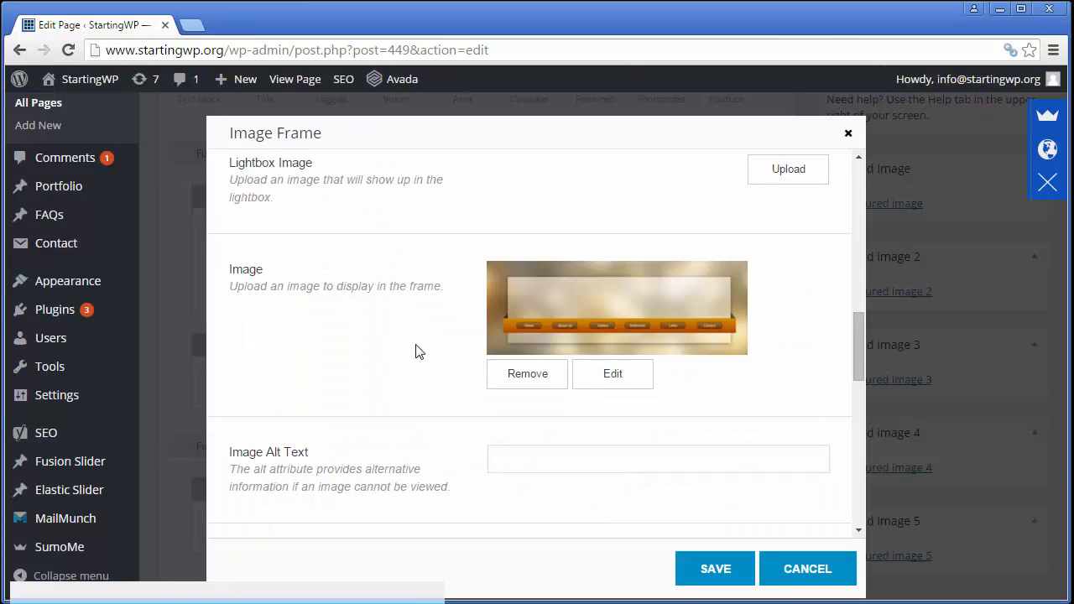
{"action": "left_click", "coordinate": [715, 569]}
Clone the text block in the 1/3 column and move the copy into the empty 1/1 column.
{"action": "scroll", "coordinate": [597, 266], "scroll_direction": "down", "scroll_amount": 6}
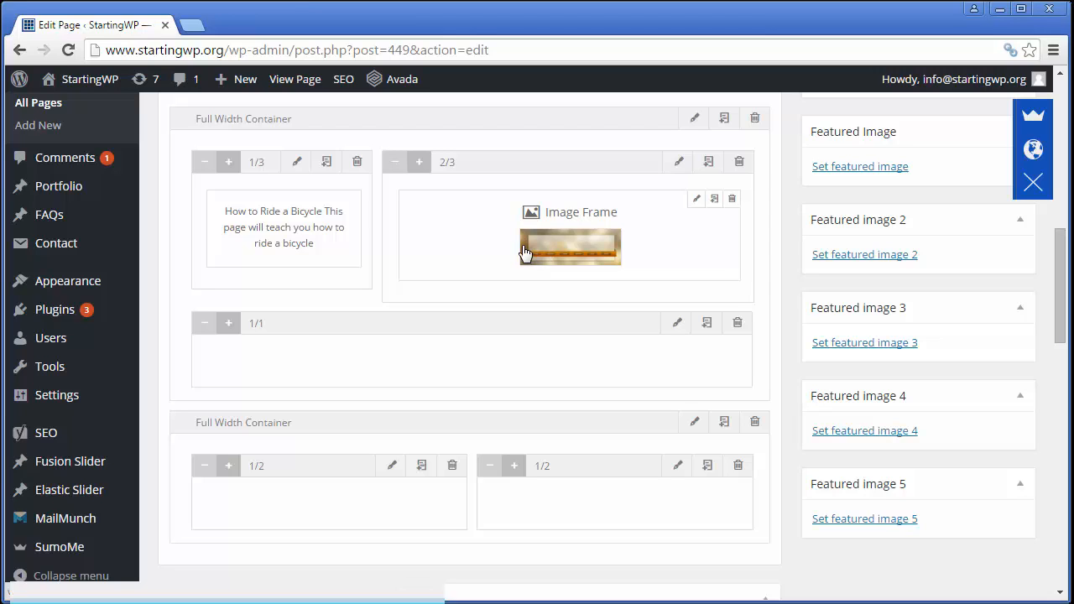
{"action": "scroll", "coordinate": [468, 310], "scroll_direction": "down", "scroll_amount": 2}
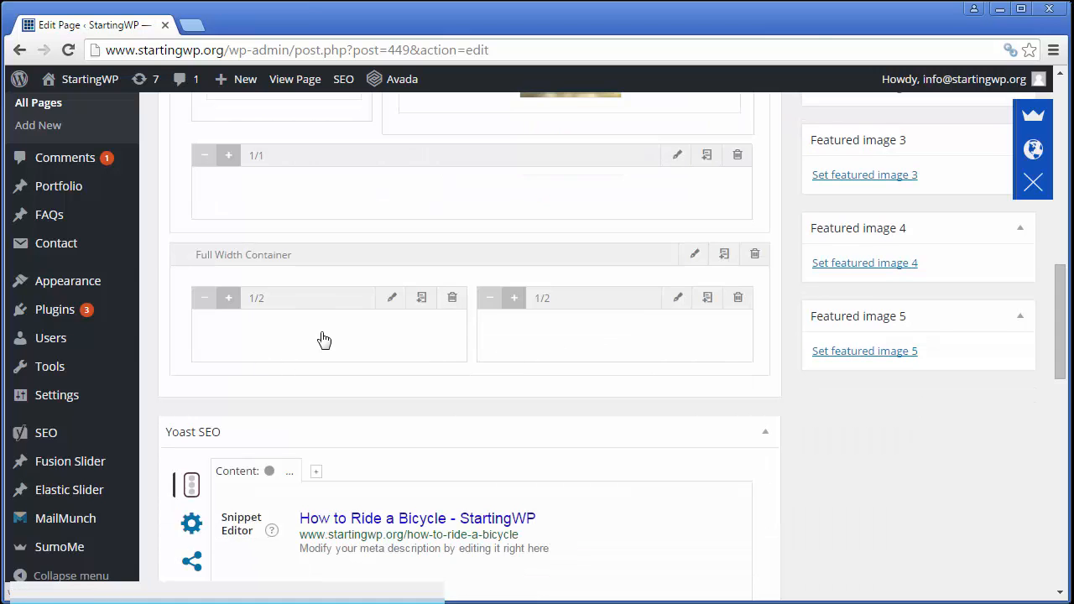
{"action": "scroll", "coordinate": [331, 350], "scroll_direction": "up", "scroll_amount": 3}
{"action": "scroll", "coordinate": [338, 321], "scroll_direction": "down", "scroll_amount": 1}
{"action": "left_click", "coordinate": [336, 204]}
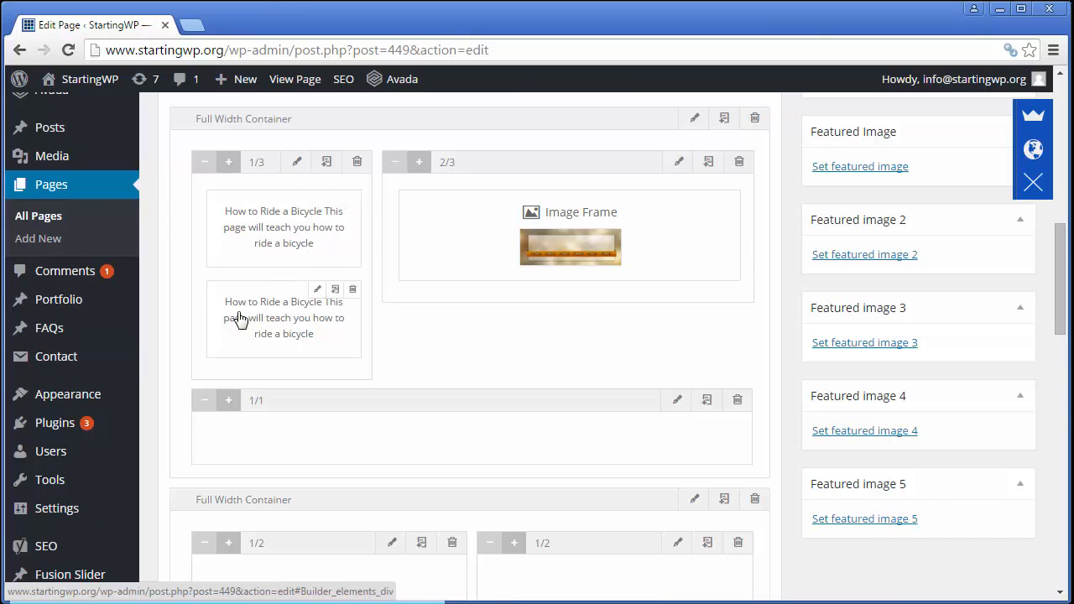
{"action": "mouse_move", "coordinate": [240, 313]}
{"action": "left_mouse_down"}
{"action": "mouse_move", "coordinate": [297, 433]}
{"action": "mouse_move", "coordinate": [335, 445]}
{"action": "mouse_move", "coordinate": [300, 426]}
{"action": "mouse_move", "coordinate": [257, 338]}
{"action": "mouse_move", "coordinate": [268, 340]}
{"action": "left_mouse_up"}
Clone the 1/1 column's text block and move the copy into the first 1/2 column of the second full width container.
{"action": "left_click", "coordinate": [710, 363]}
{"action": "scroll", "coordinate": [300, 426], "scroll_direction": "down", "scroll_amount": 3}
{"action": "scroll", "coordinate": [449, 353], "scroll_direction": "up", "scroll_amount": 3}
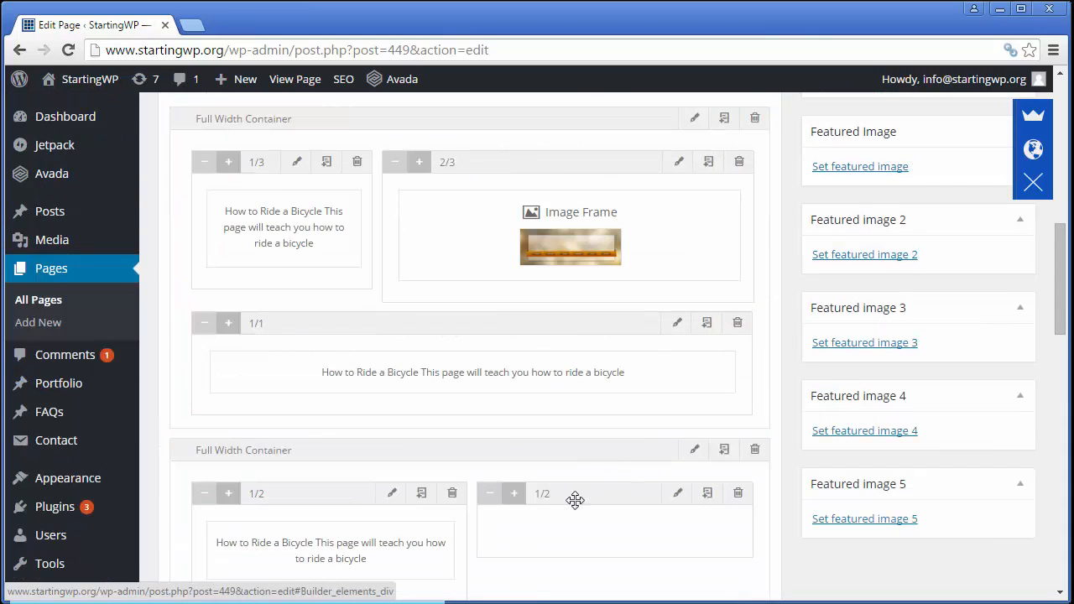
Add a Youtube element to the second 1/2 column of the second full width container.
{"action": "scroll", "coordinate": [620, 545], "scroll_direction": "up", "scroll_amount": 6}
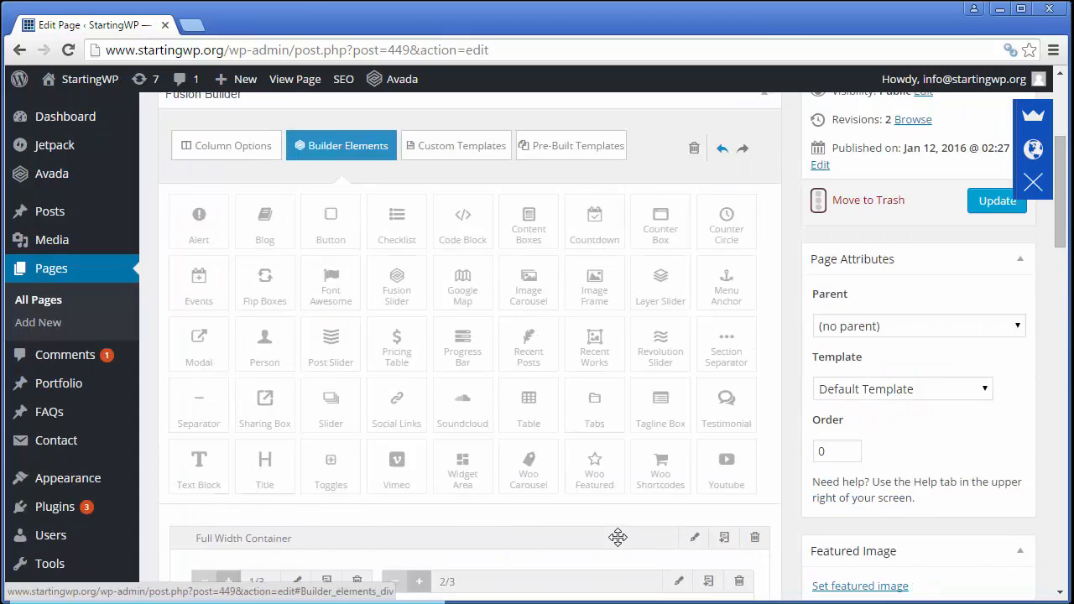
{"action": "scroll", "coordinate": [619, 544], "scroll_direction": "down", "scroll_amount": 2}
{"action": "scroll", "coordinate": [619, 545], "scroll_direction": "up", "scroll_amount": 2}
{"action": "scroll", "coordinate": [619, 544], "scroll_direction": "down", "scroll_amount": 1}
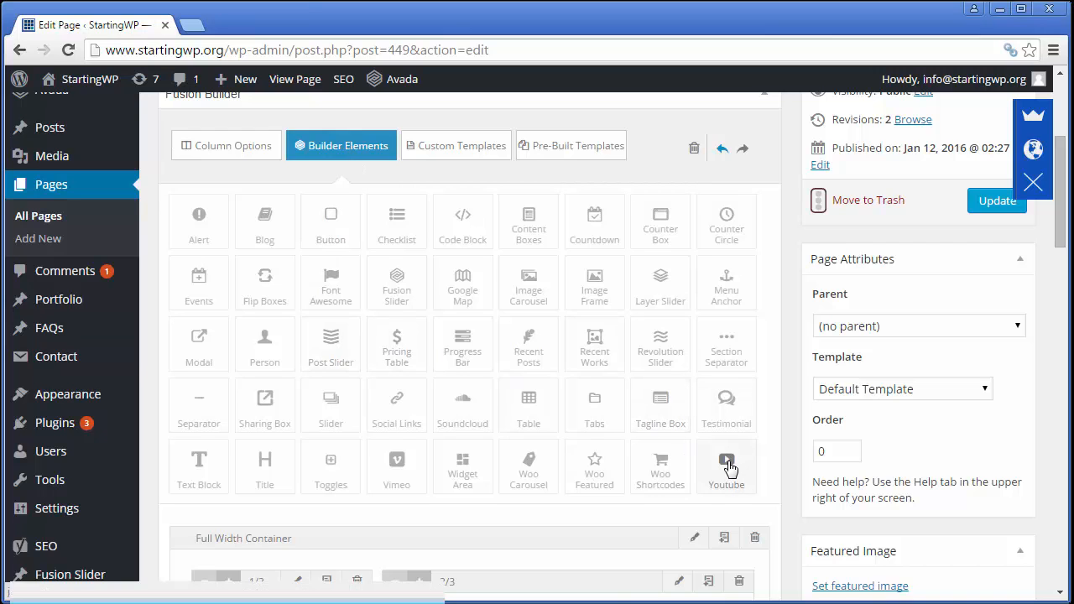
{"action": "scroll", "coordinate": [729, 470], "scroll_direction": "down", "scroll_amount": 6}
{"action": "left_click_drag", "start_coordinate": [728, 468], "coordinate": [613, 455]}
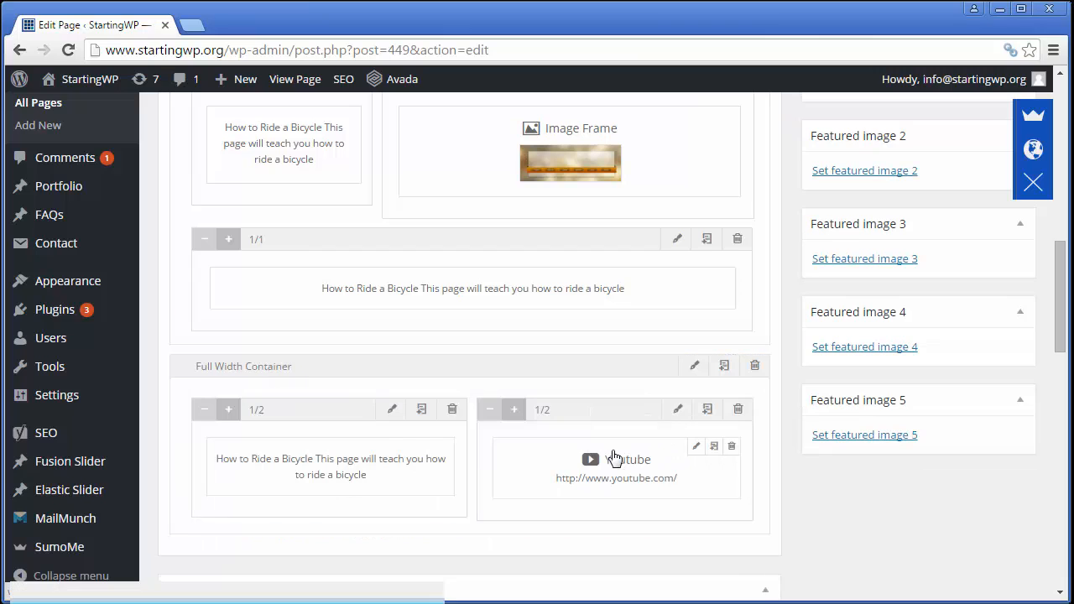
Review the Youtube element's video ID, size, autoplay, API parameter and CSS class settings, and save them unchanged.
{"action": "left_click", "coordinate": [695, 449]}
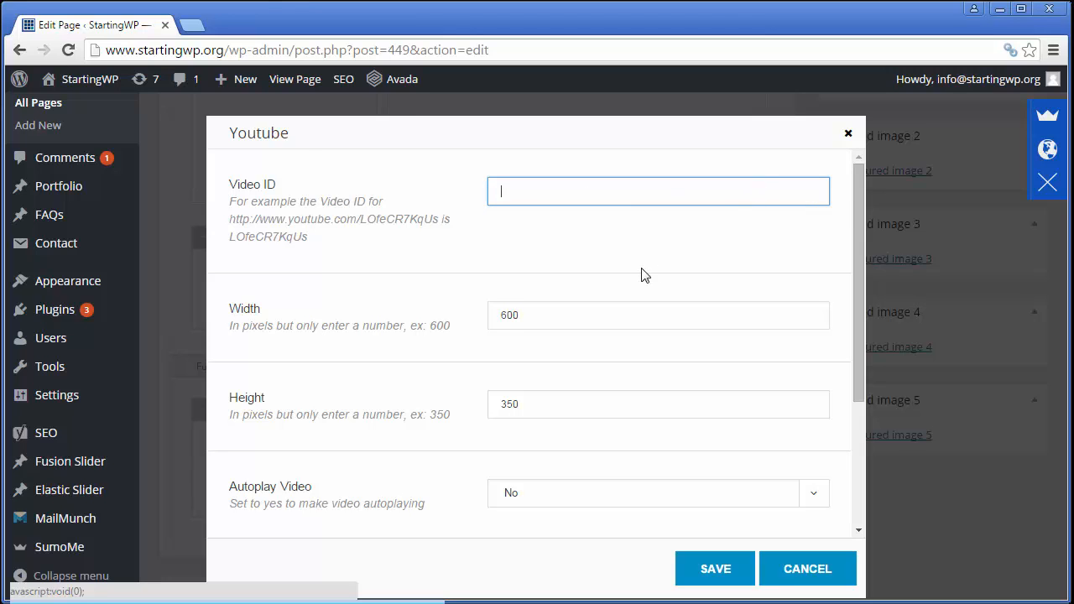
{"action": "scroll", "coordinate": [642, 277], "scroll_direction": "down", "scroll_amount": 1}
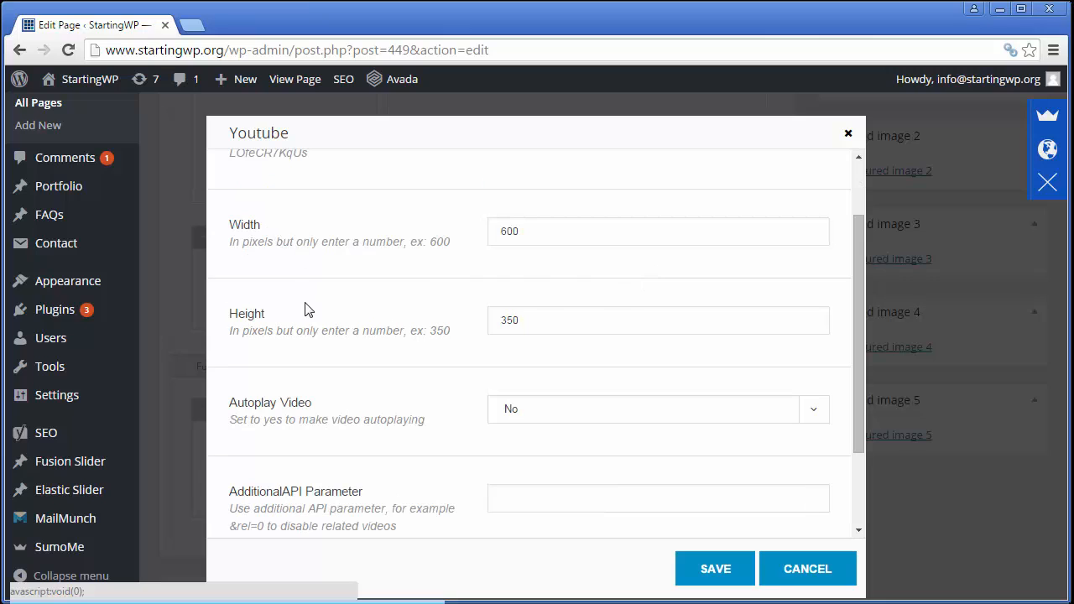
{"action": "scroll", "coordinate": [306, 311], "scroll_direction": "down", "scroll_amount": 2}
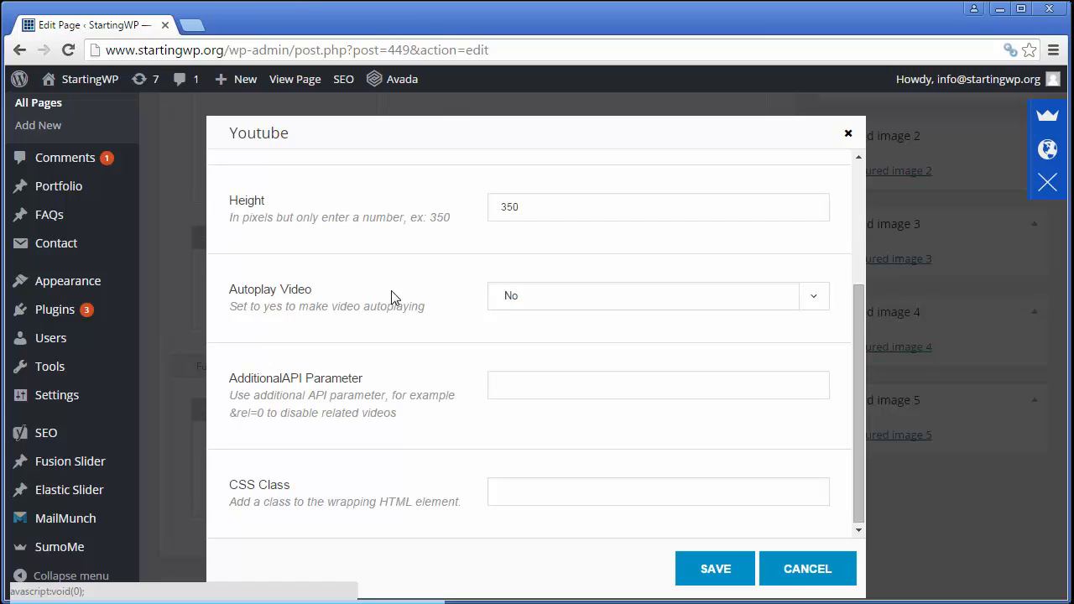
{"action": "left_click", "coordinate": [714, 569]}
{"action": "scroll", "coordinate": [663, 307], "scroll_direction": "down", "scroll_amount": 15}
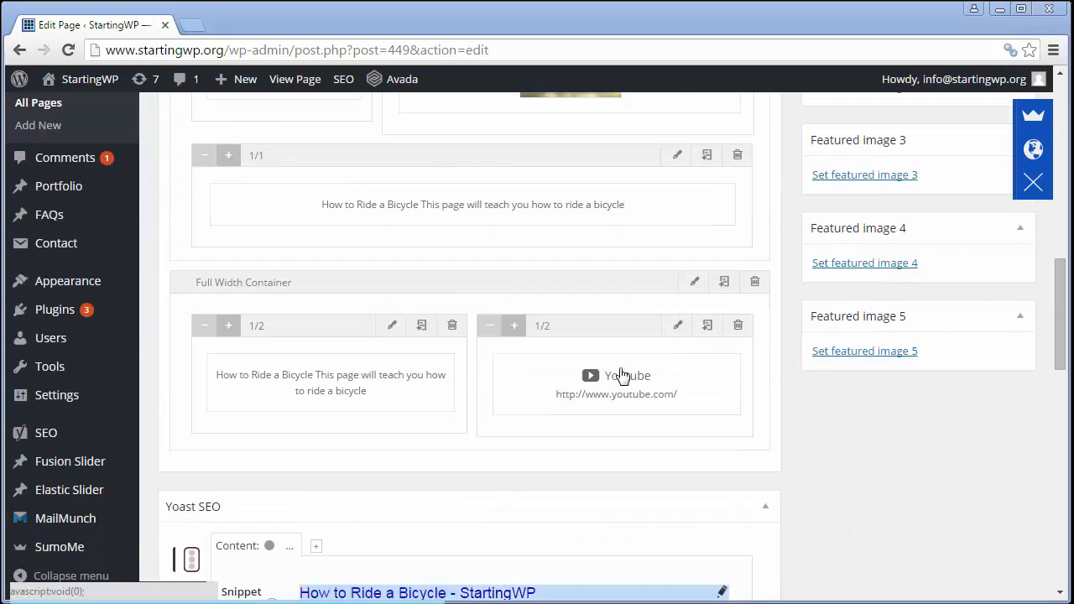
{"action": "mouse_move", "coordinate": [675, 378]}
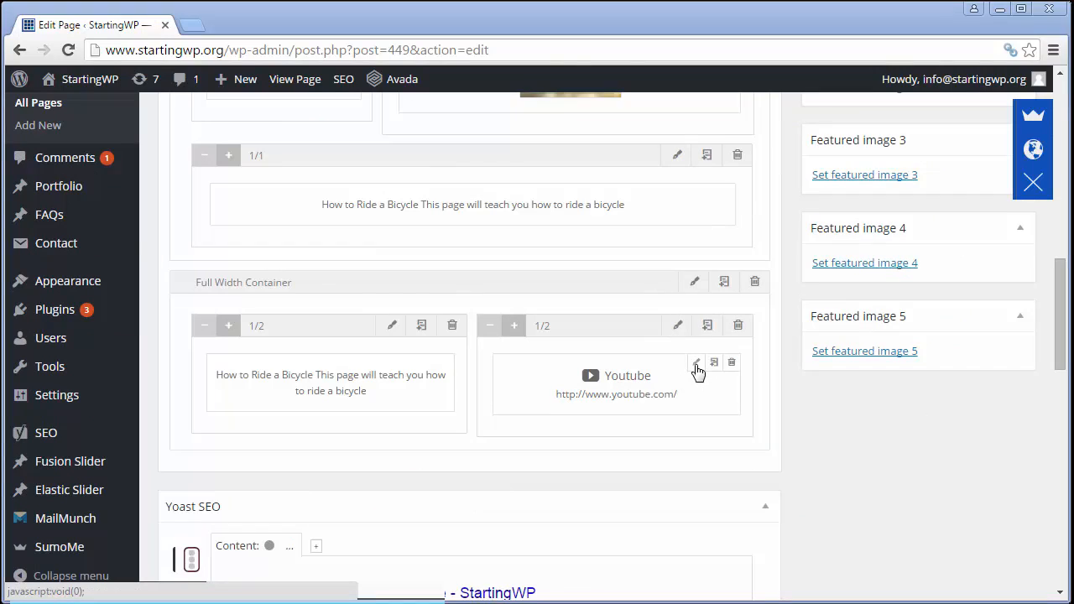
{"action": "left_click", "coordinate": [696, 369]}
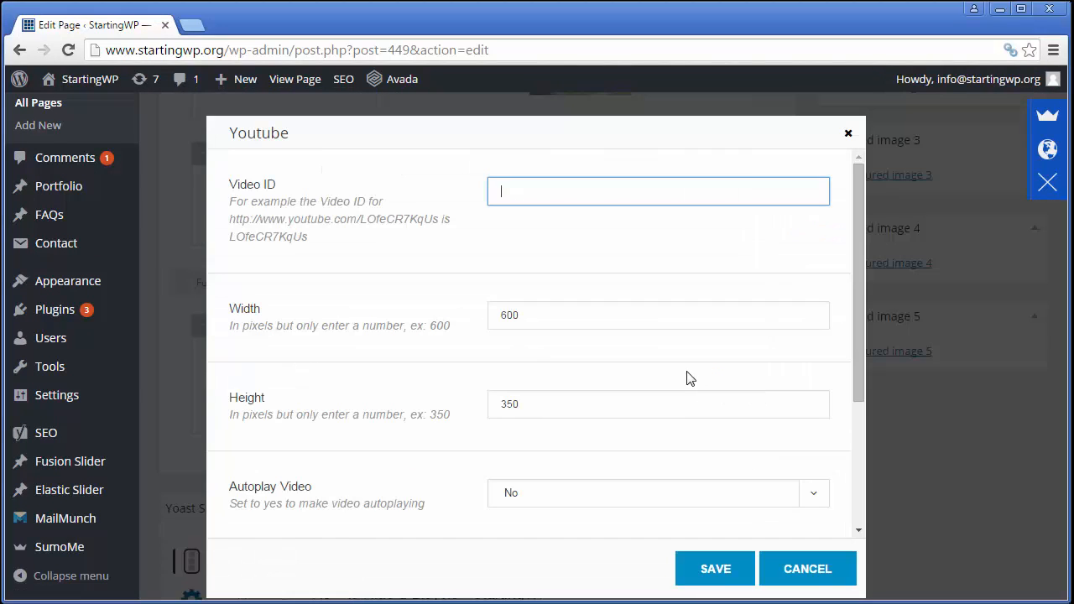
{"action": "left_click", "coordinate": [510, 192]}
{"action": "right_click", "coordinate": [510, 191]}
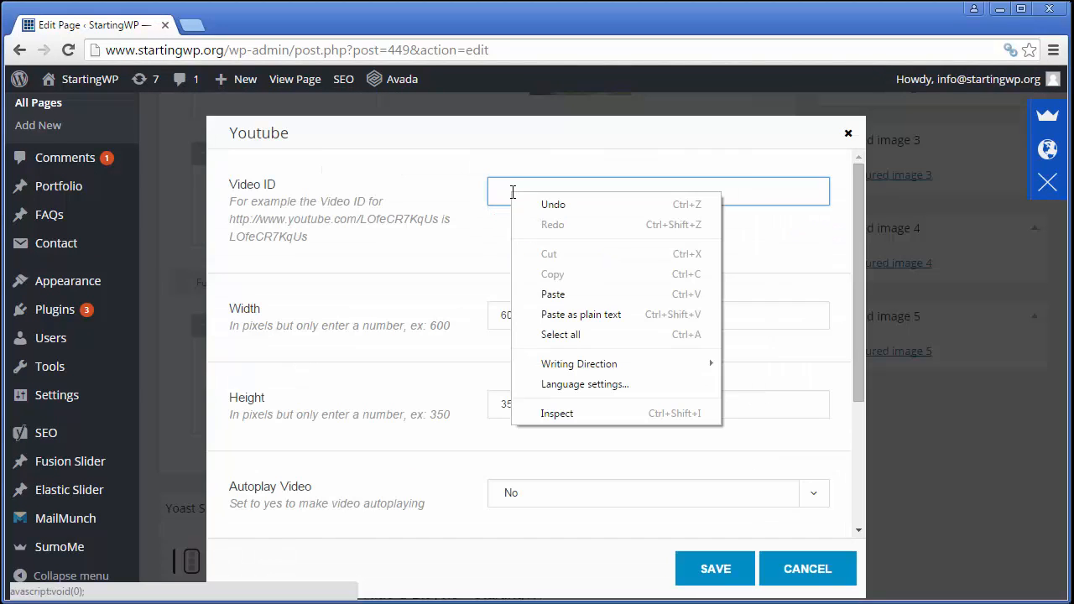
{"action": "left_click", "coordinate": [577, 289]}
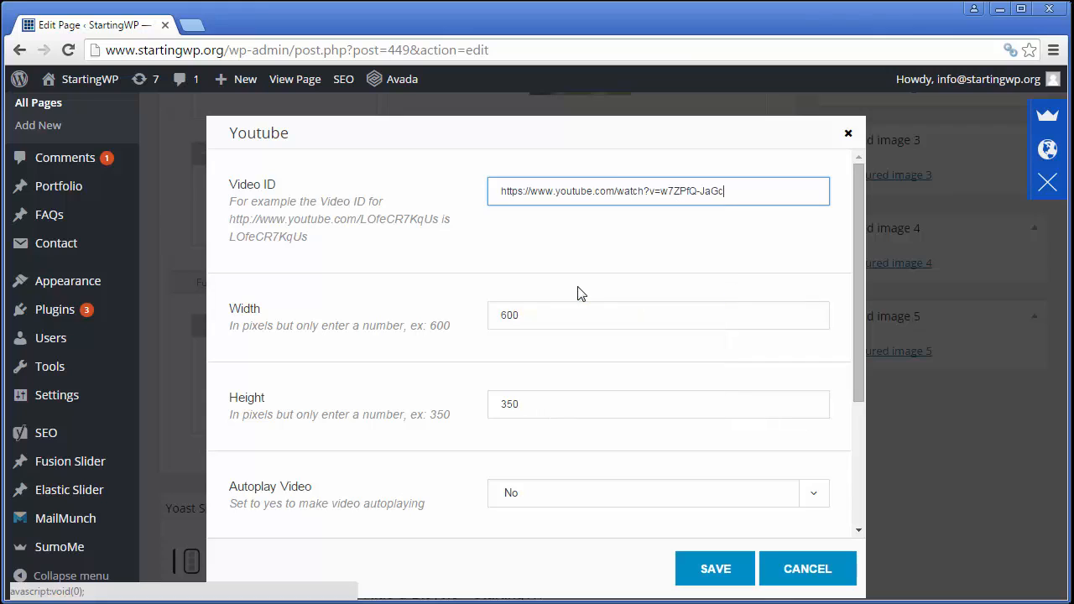
{"action": "left_click", "coordinate": [716, 570]}
Add a Toggles element directly to the second full width container, below its two 1/2 columns.
{"action": "scroll", "coordinate": [703, 255], "scroll_direction": "down", "scroll_amount": 3}
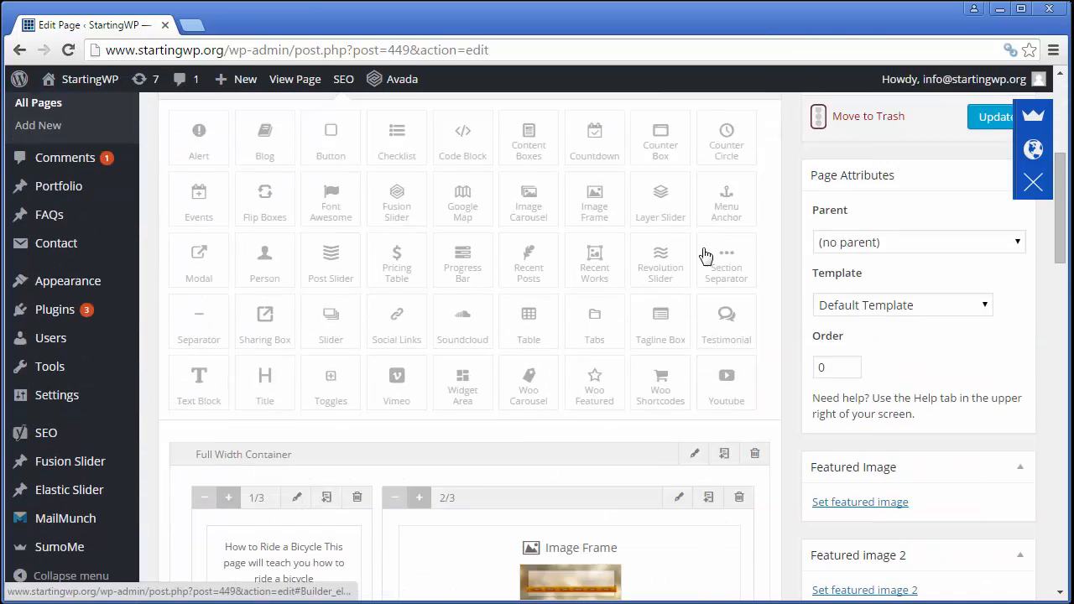
{"action": "scroll", "coordinate": [704, 254], "scroll_direction": "down", "scroll_amount": 5}
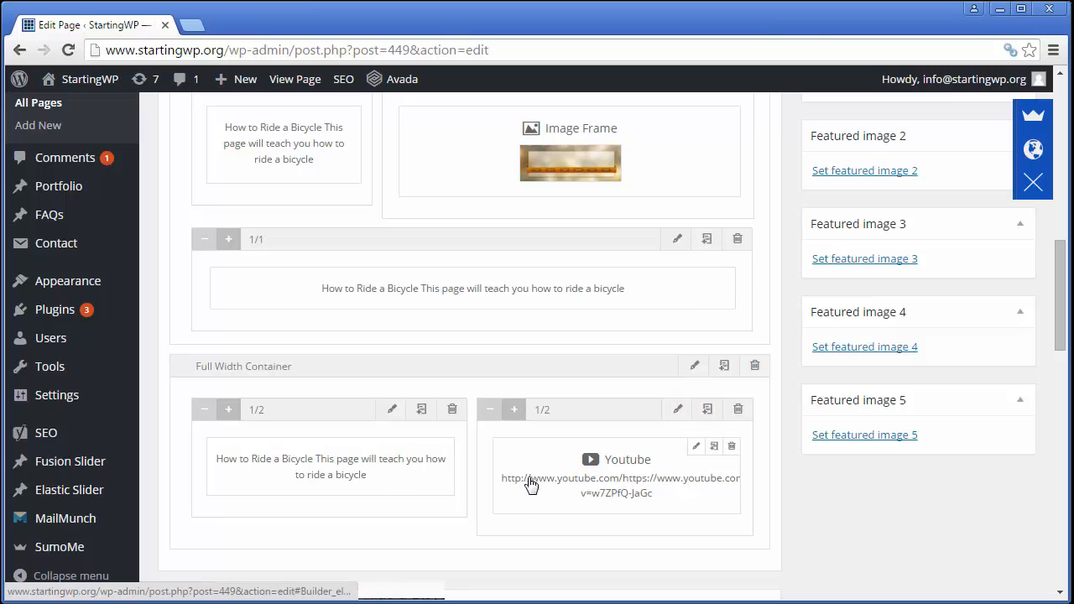
{"action": "scroll", "coordinate": [460, 403], "scroll_direction": "down", "scroll_amount": 1}
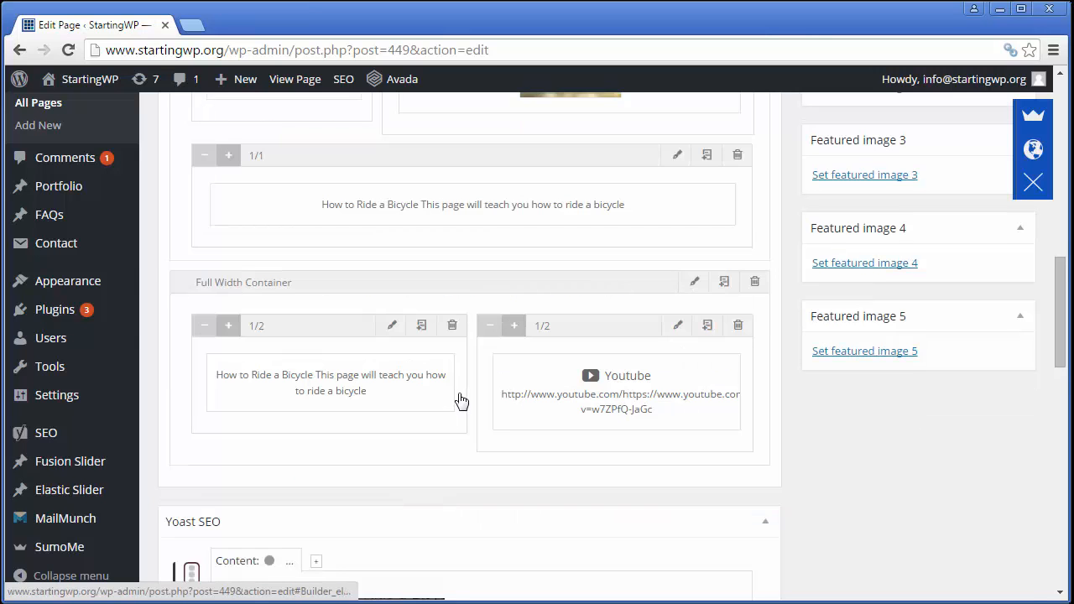
{"action": "scroll", "coordinate": [461, 401], "scroll_direction": "up", "scroll_amount": 4}
{"action": "scroll", "coordinate": [461, 401], "scroll_direction": "up", "scroll_amount": 2}
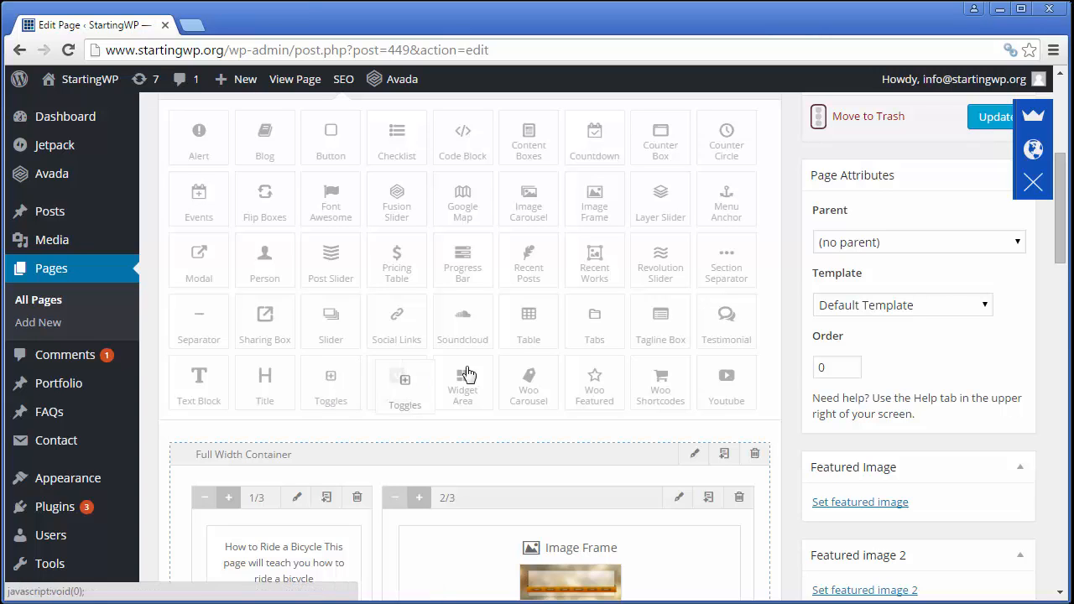
{"action": "scroll", "coordinate": [506, 361], "scroll_direction": "down", "scroll_amount": 6}
{"action": "mouse_move", "coordinate": [134, 404]}
{"action": "left_click_drag", "start_coordinate": [134, 405], "coordinate": [243, 376]}
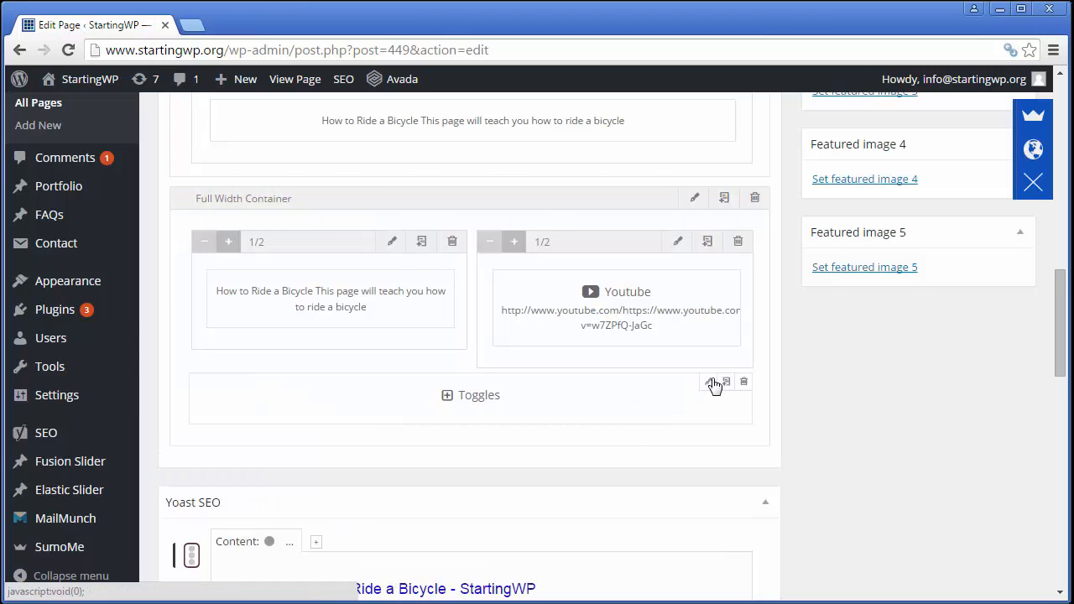
Open the Toggles element's settings and enter "Types of Bicycle" as the title of Toggles Item 1.
{"action": "left_click", "coordinate": [706, 382]}
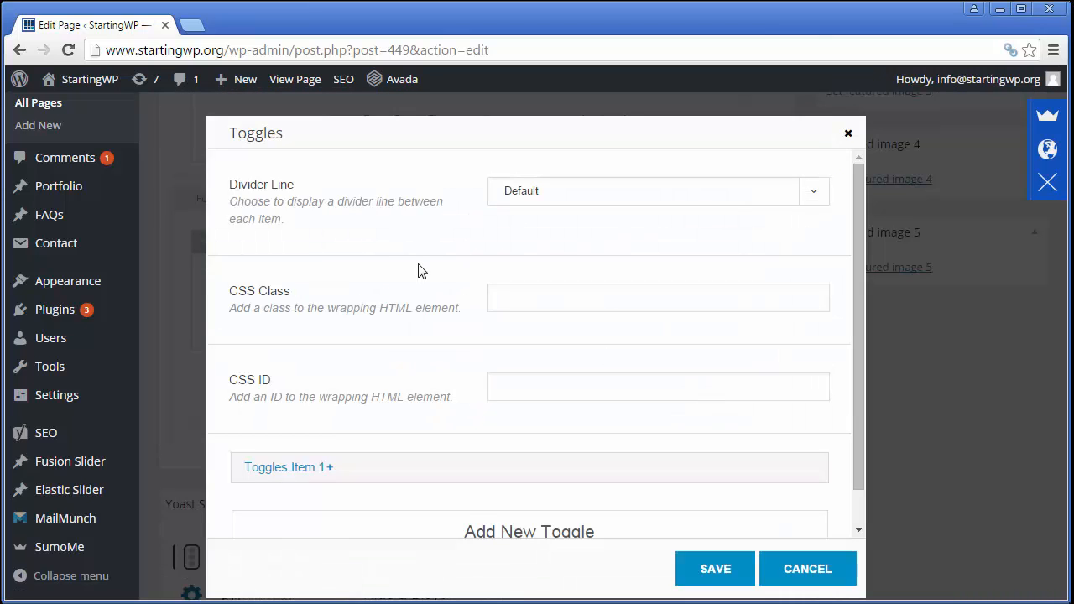
{"action": "scroll", "coordinate": [372, 256], "scroll_direction": "down", "scroll_amount": 1}
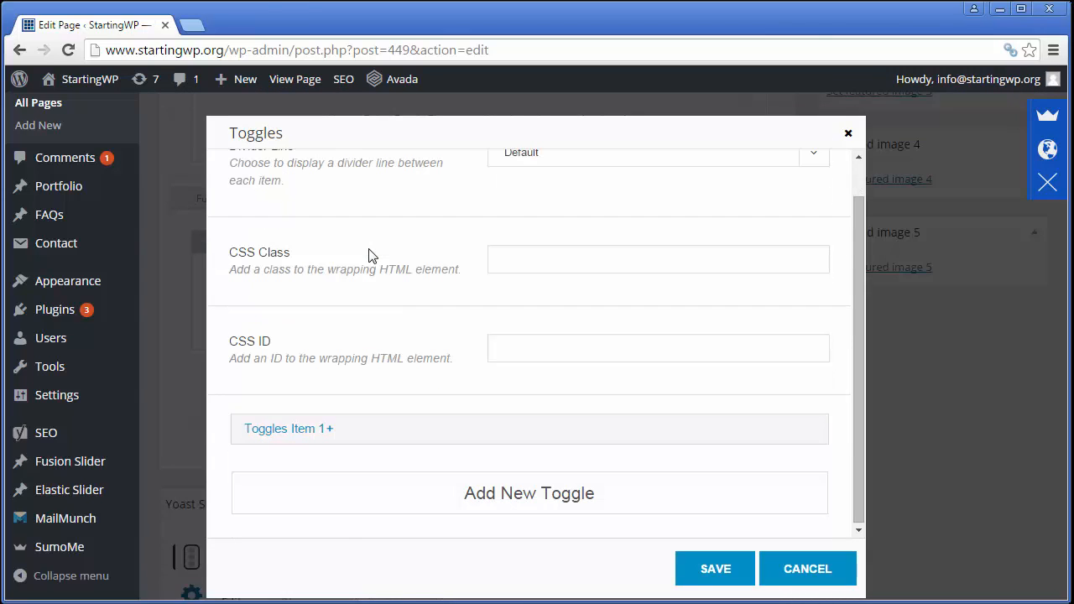
{"action": "left_click", "coordinate": [320, 431]}
{"action": "scroll", "coordinate": [307, 436], "scroll_direction": "down", "scroll_amount": 2}
{"action": "scroll", "coordinate": [307, 437], "scroll_direction": "down", "scroll_amount": 3}
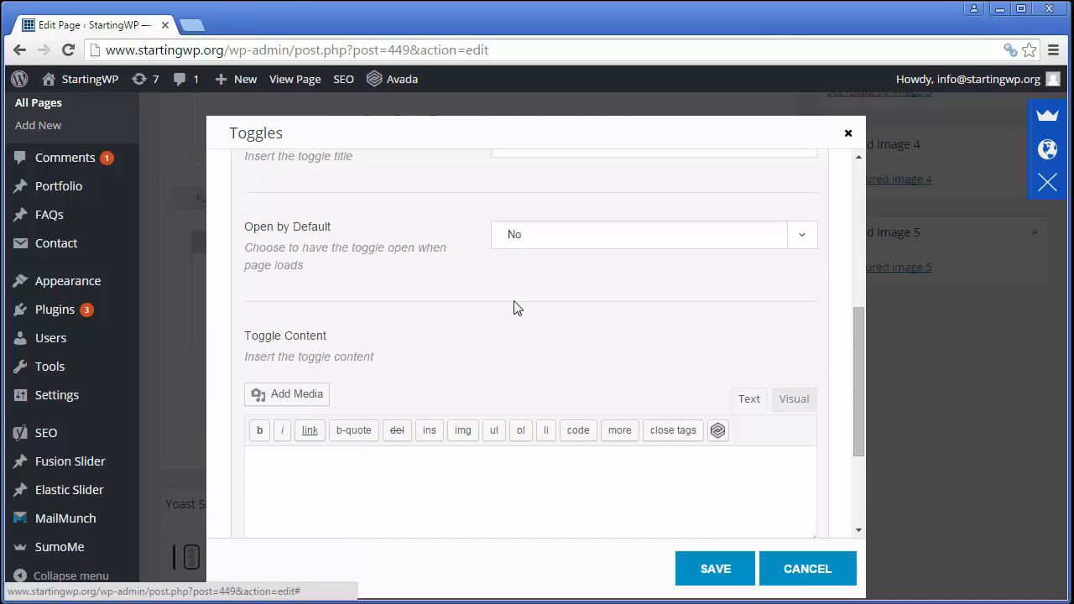
{"action": "scroll", "coordinate": [520, 302], "scroll_direction": "up", "scroll_amount": 1}
{"action": "left_click", "coordinate": [546, 232]}
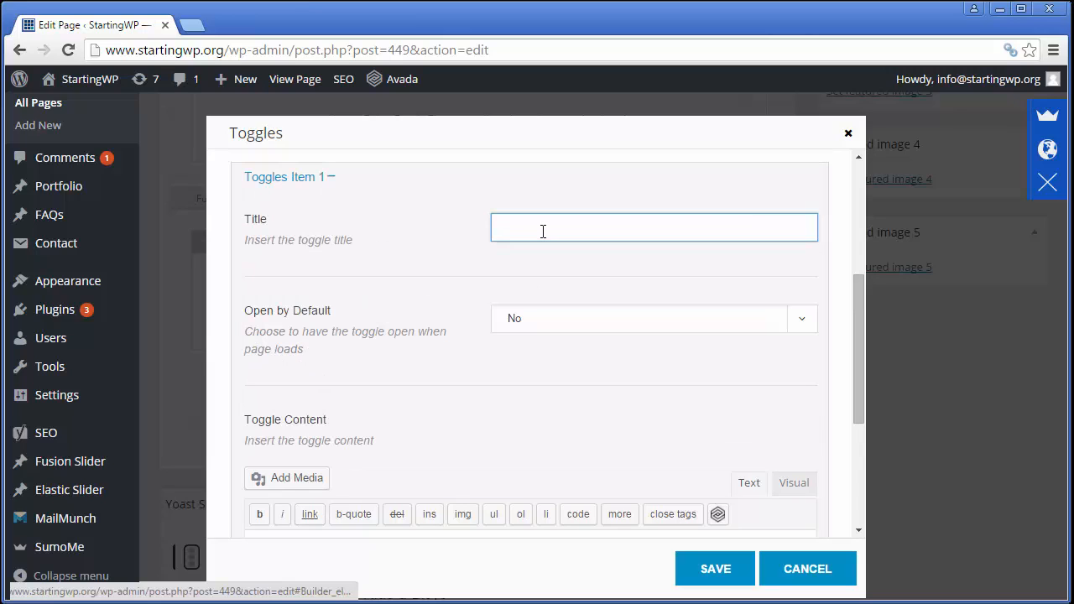
{"action": "type", "text": "Types of Bicycle"}
Compare the Text and Visual modes of the Toggle Content editor, leaving it in Visual mode.
{"action": "scroll", "coordinate": [434, 326], "scroll_direction": "down", "scroll_amount": 3}
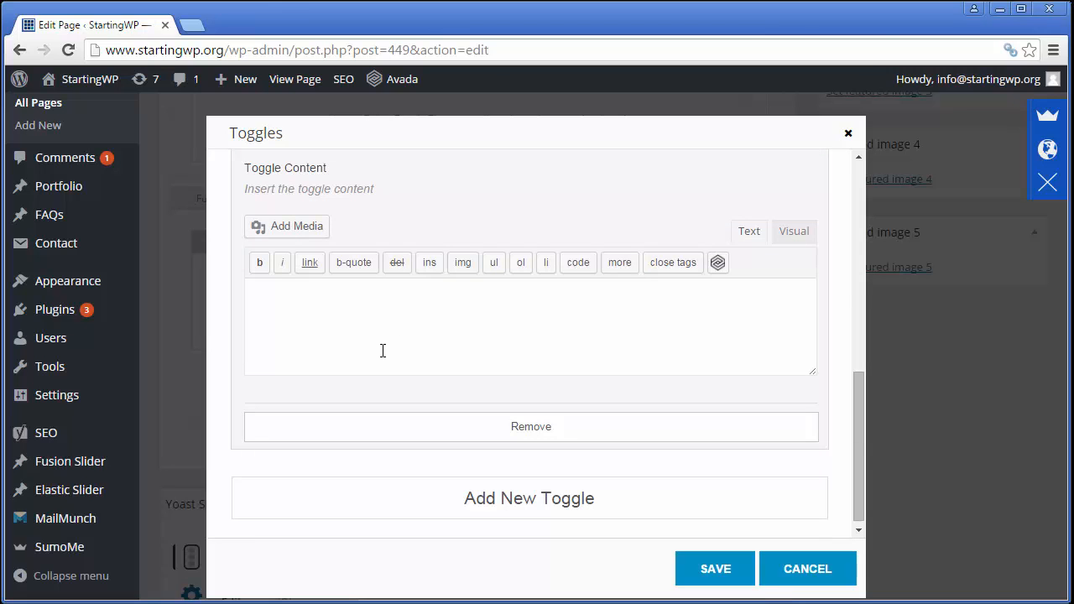
{"action": "scroll", "coordinate": [491, 314], "scroll_direction": "up", "scroll_amount": 1}
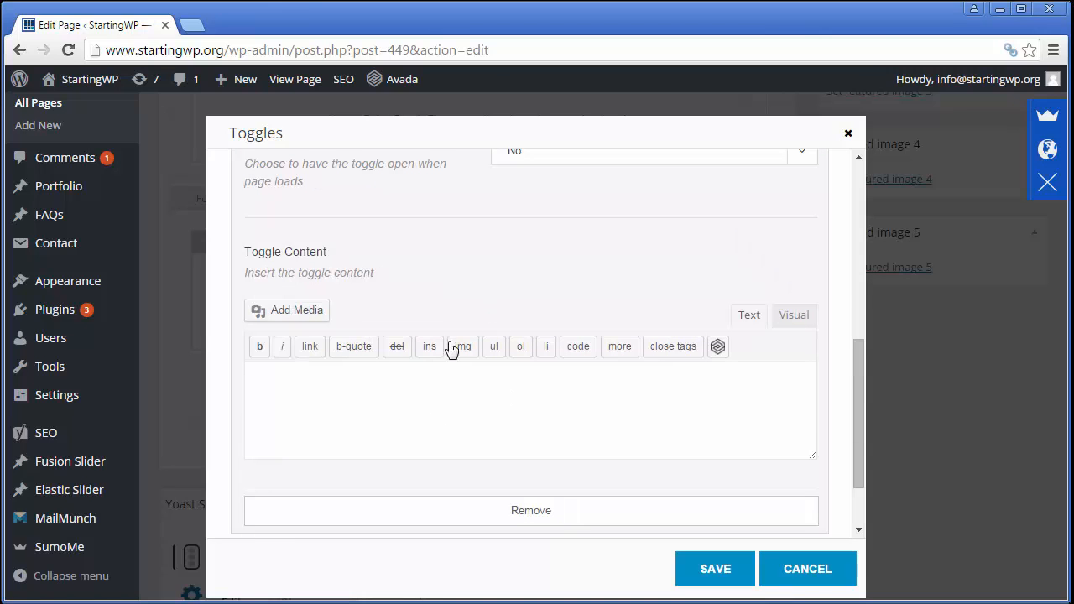
{"action": "left_click", "coordinate": [348, 419]}
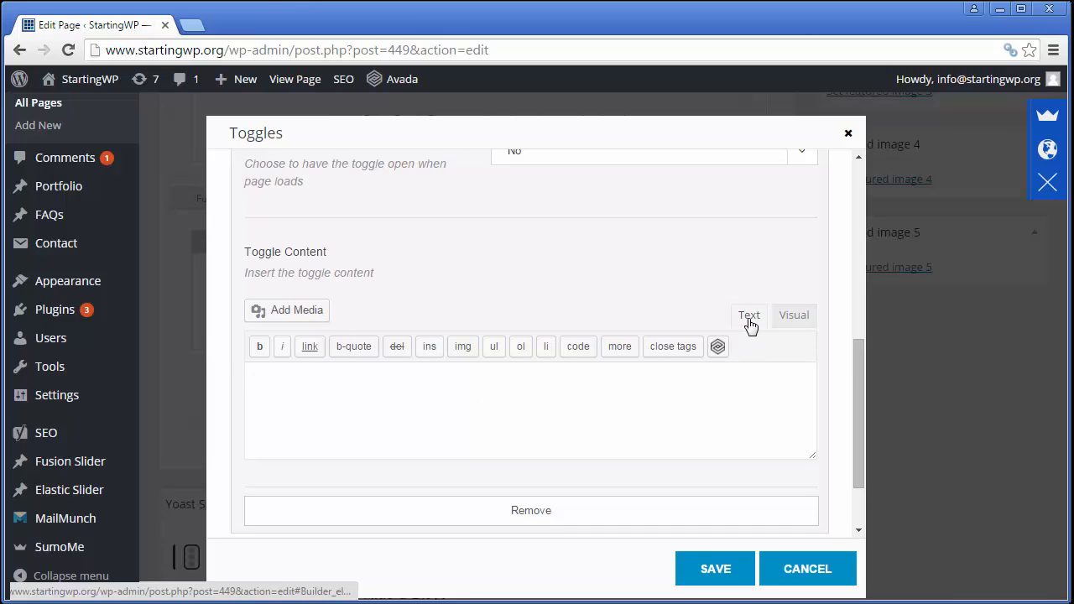
{"action": "left_click", "coordinate": [793, 315]}
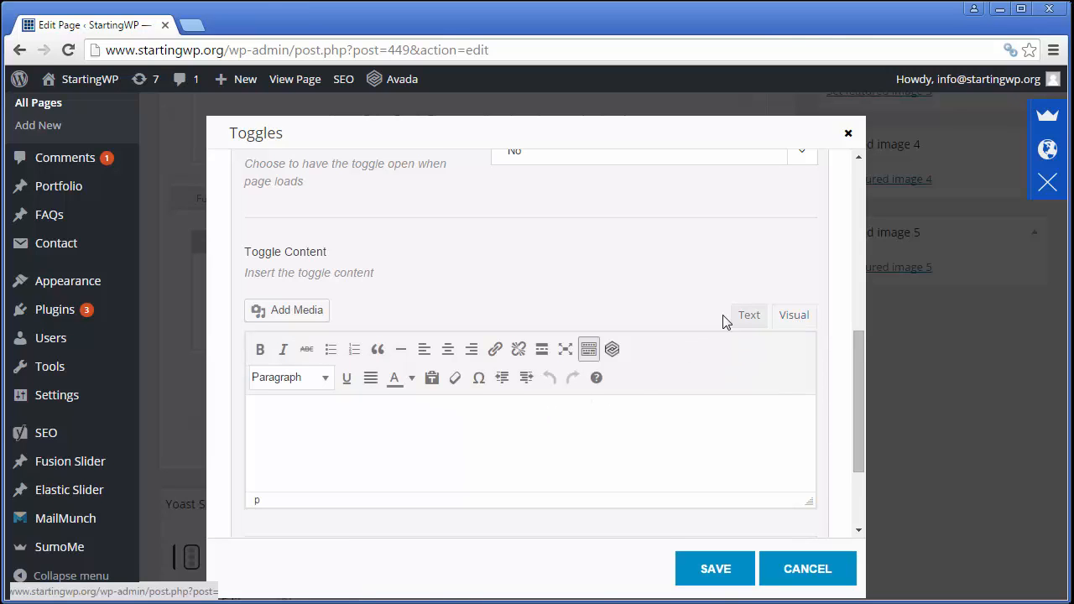
{"action": "left_click", "coordinate": [743, 320]}
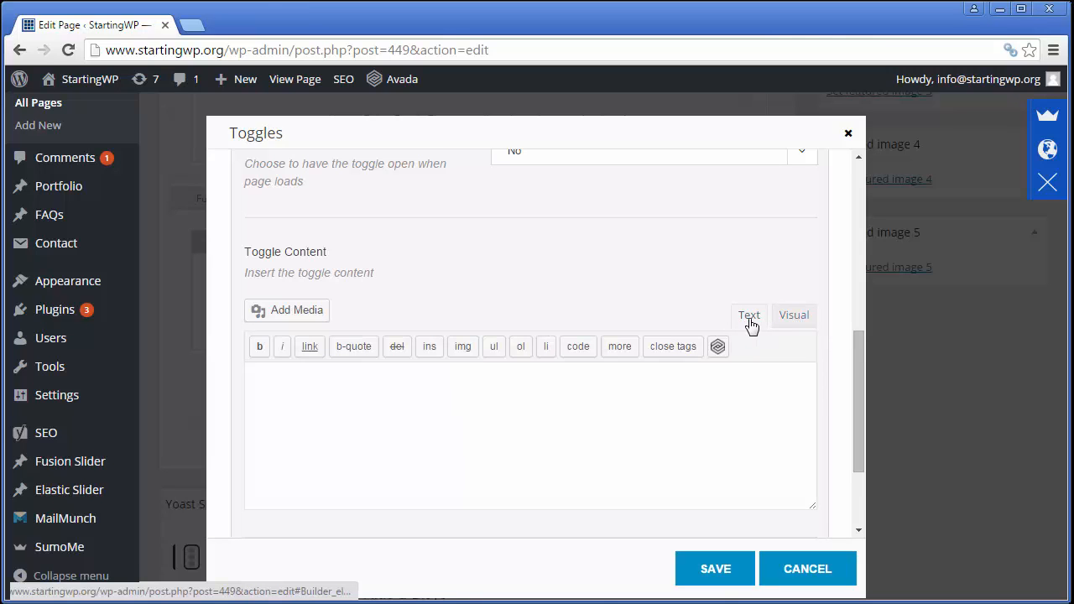
{"action": "left_click", "coordinate": [794, 316]}
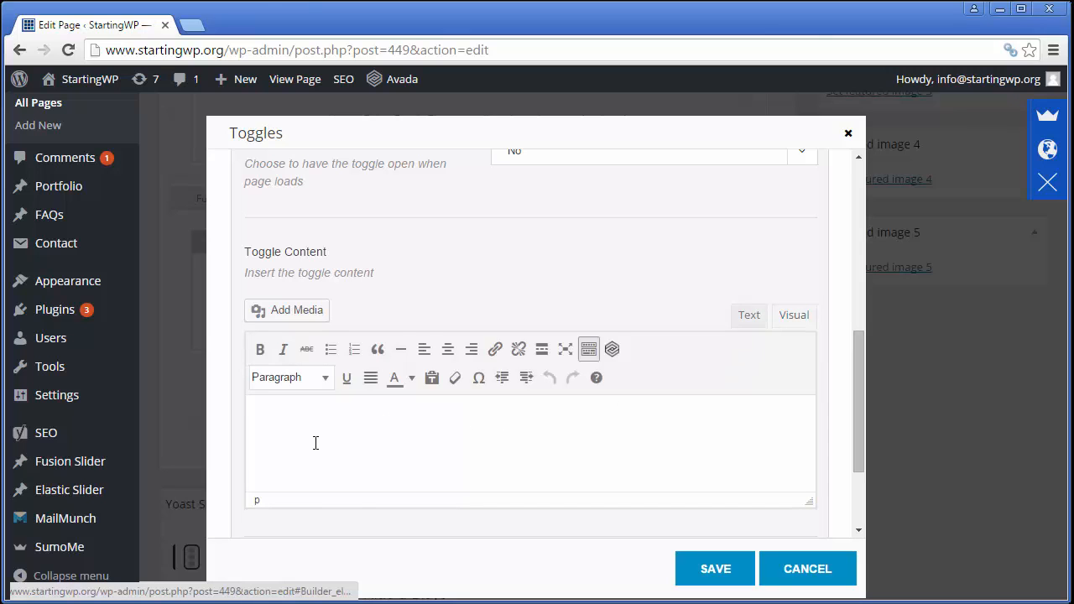
Enter "Mountain Bike" and "Road Bike" as separate paragraphs in the Toggle Content and save the Toggles element.
{"action": "scroll", "coordinate": [316, 443], "scroll_direction": "up", "scroll_amount": 3}
{"action": "scroll", "coordinate": [323, 443], "scroll_direction": "down", "scroll_amount": 3}
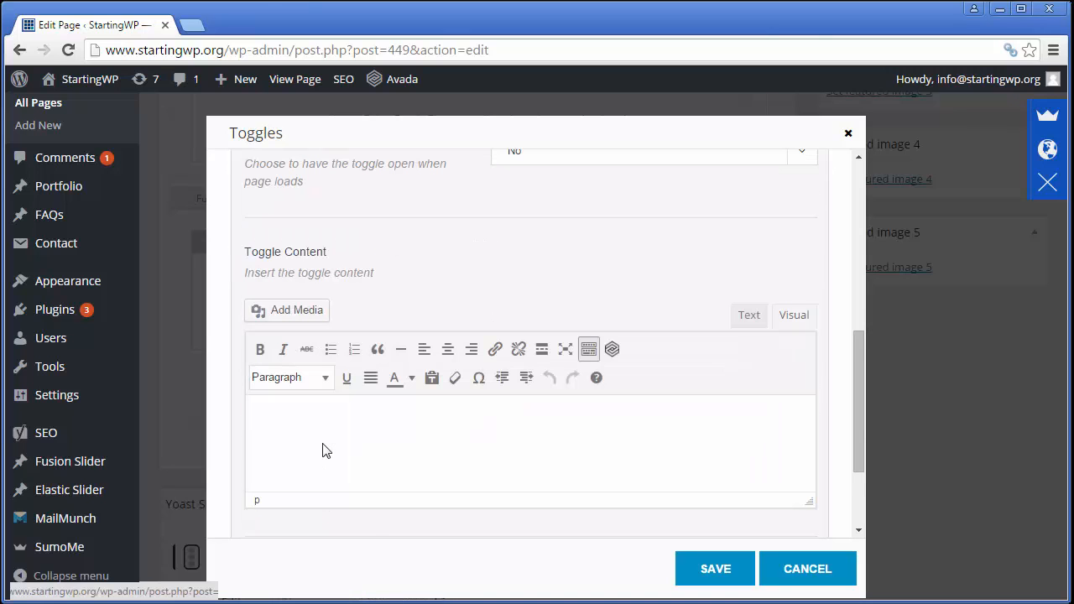
{"action": "left_click", "coordinate": [319, 449]}
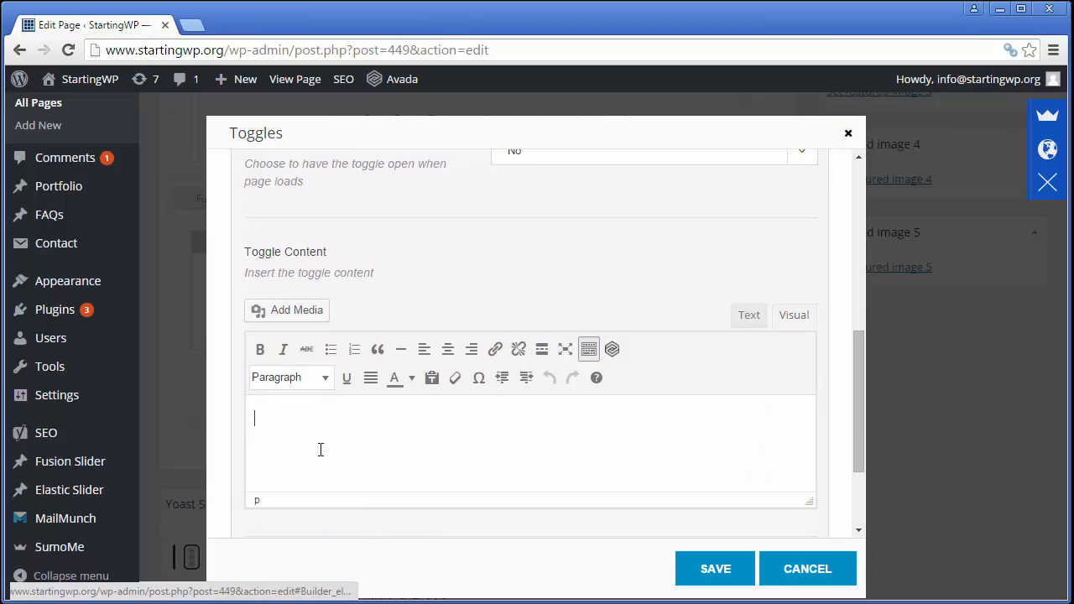
{"action": "type", "text": "Mou"}
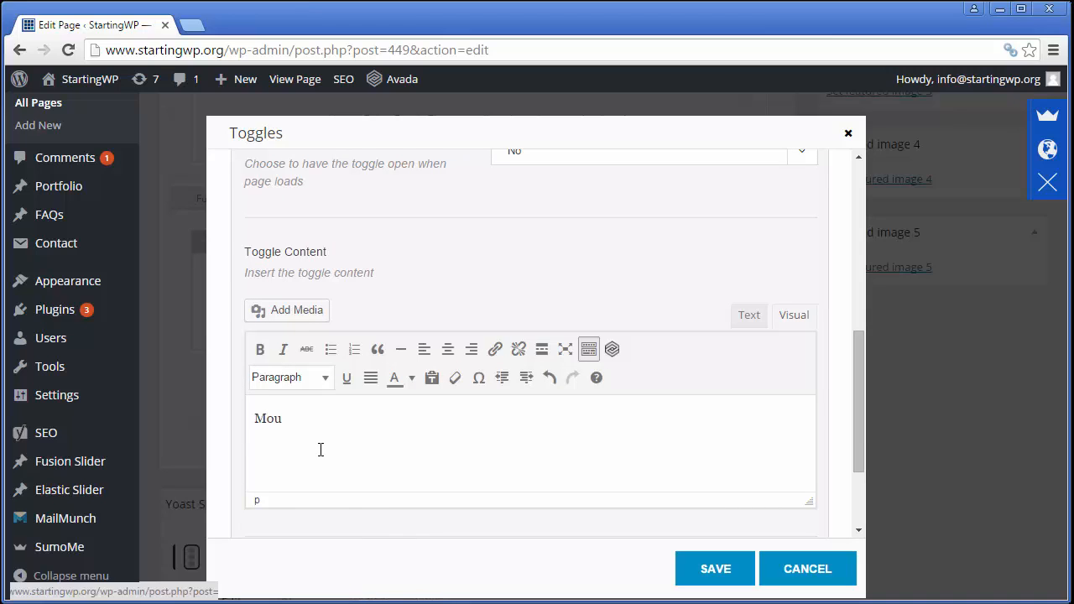
{"action": "type", "text": "ntain Bike"}
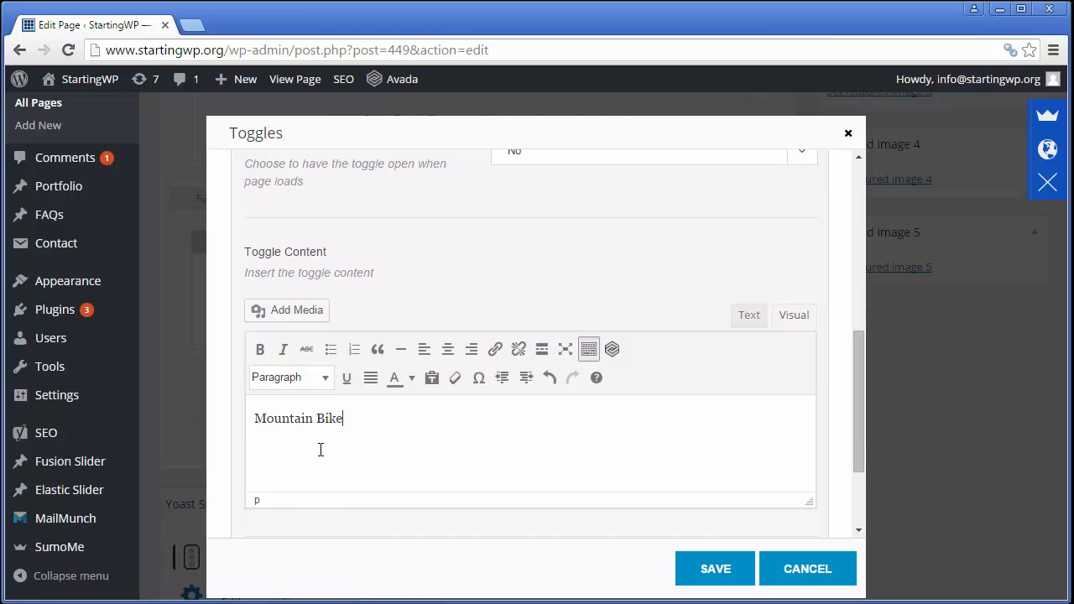
{"action": "type", "text": "r"}
{"action": "key", "text": "BackSpace"}
{"action": "type", "text": "Road Bike"}
{"action": "left_click", "coordinate": [712, 571]}
Check the Toggles element in the second full width container and update the "How to Ride a Bicycle" page.
{"action": "scroll", "coordinate": [697, 310], "scroll_direction": "down", "scroll_amount": 10}
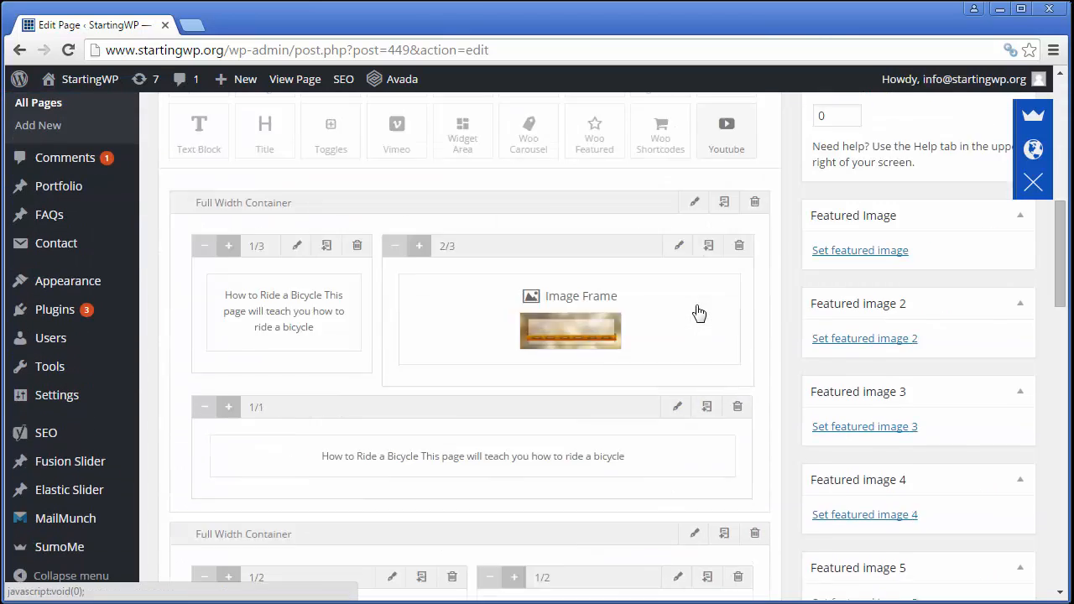
{"action": "scroll", "coordinate": [697, 310], "scroll_direction": "down", "scroll_amount": 3}
{"action": "scroll", "coordinate": [688, 311], "scroll_direction": "up", "scroll_amount": 3}
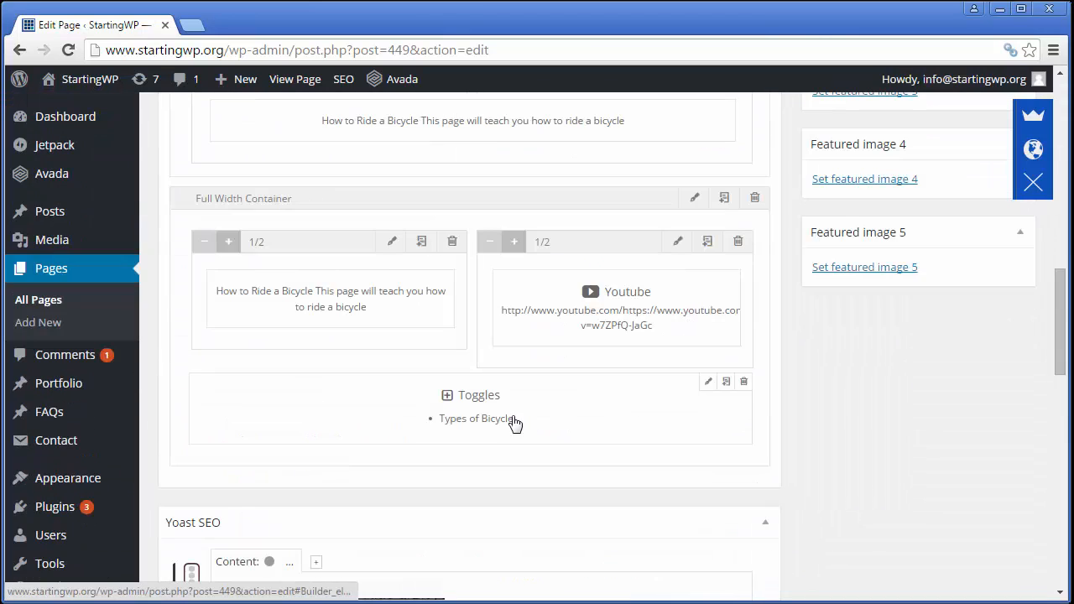
{"action": "scroll", "coordinate": [614, 449], "scroll_direction": "up", "scroll_amount": 10}
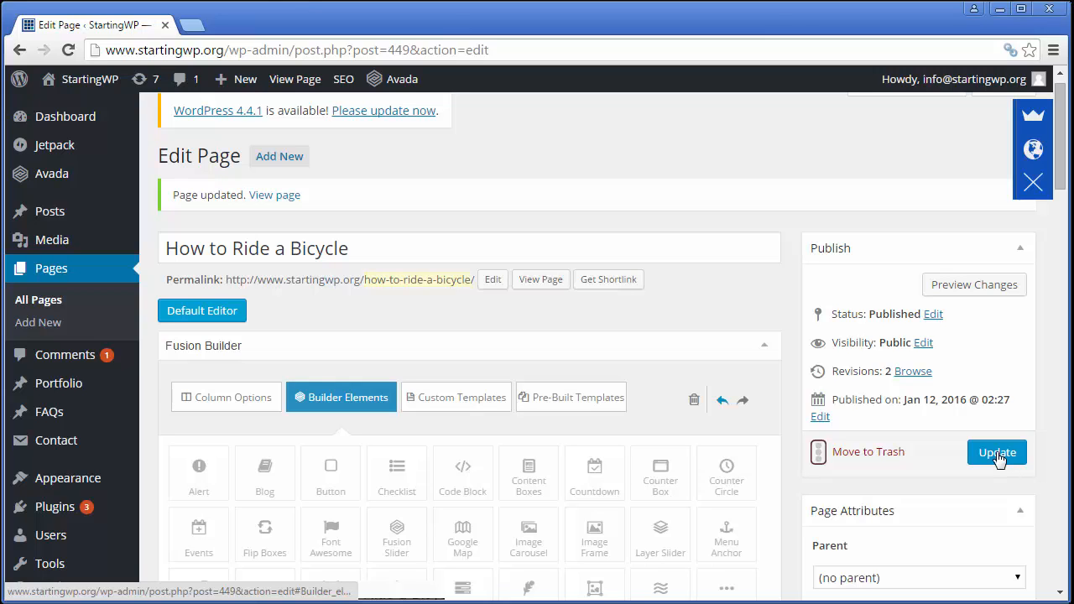
{"action": "left_click", "coordinate": [997, 454]}
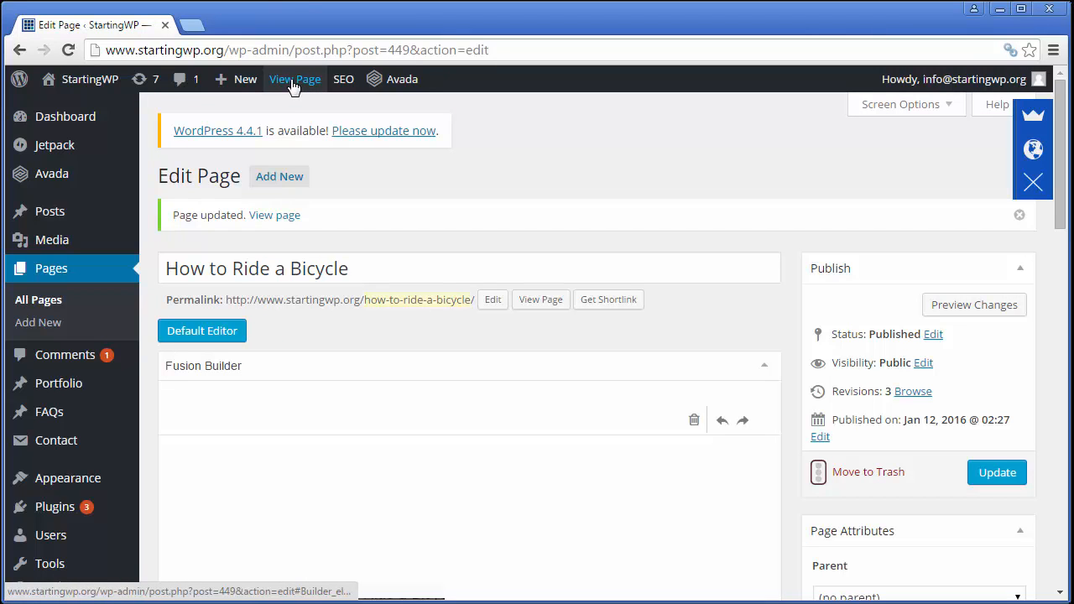
View the published "How to Ride a Bicycle" page and examine its text blocks, image, embedded video and toggle.
{"action": "left_click", "coordinate": [294, 88]}
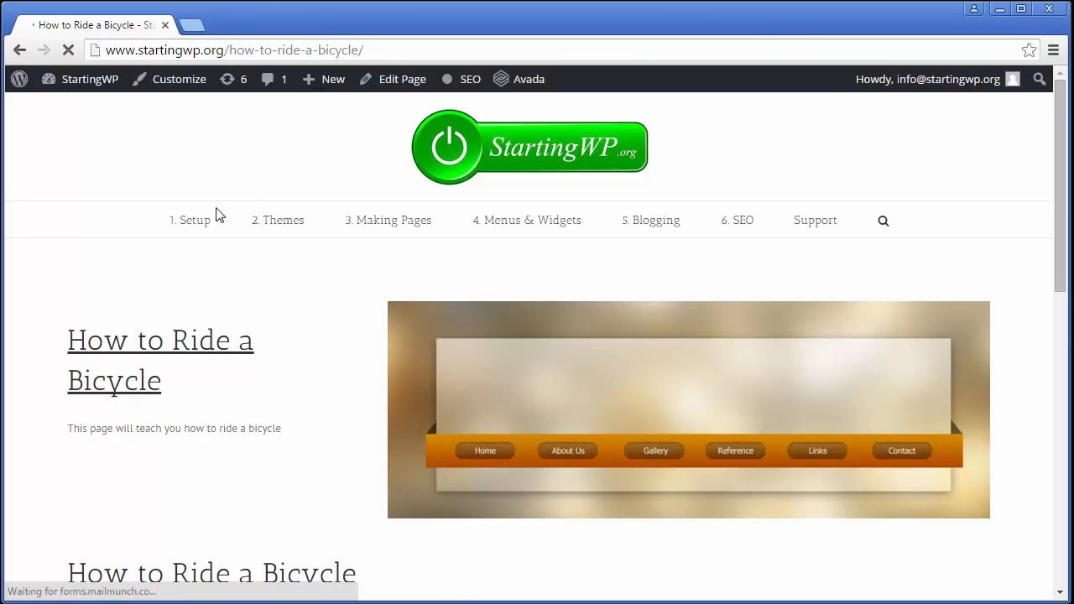
{"action": "scroll", "coordinate": [198, 218], "scroll_direction": "down", "scroll_amount": 1}
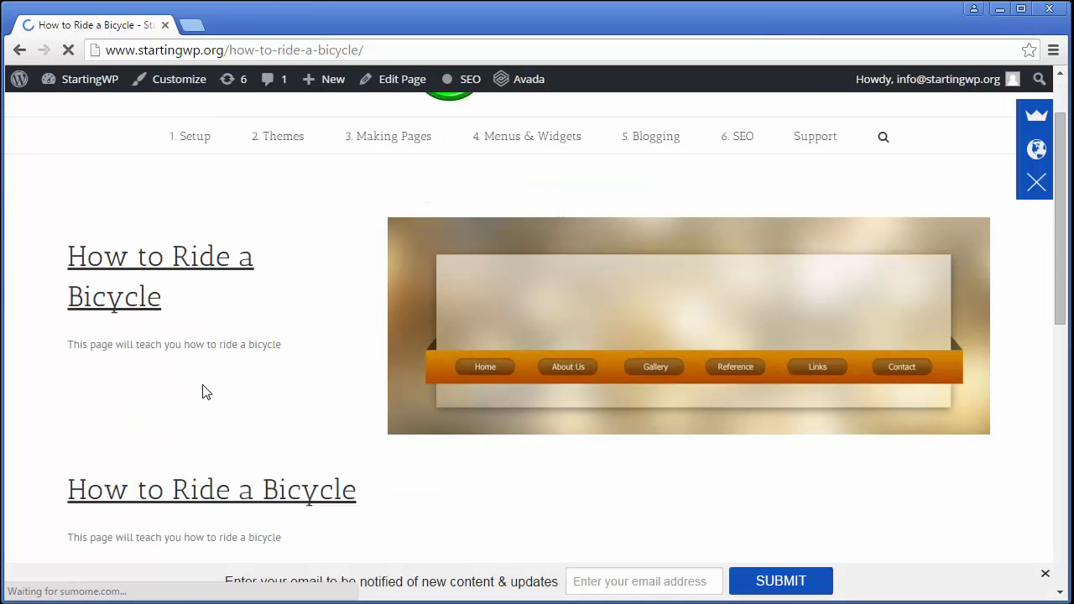
{"action": "scroll", "coordinate": [773, 286], "scroll_direction": "down", "scroll_amount": 3}
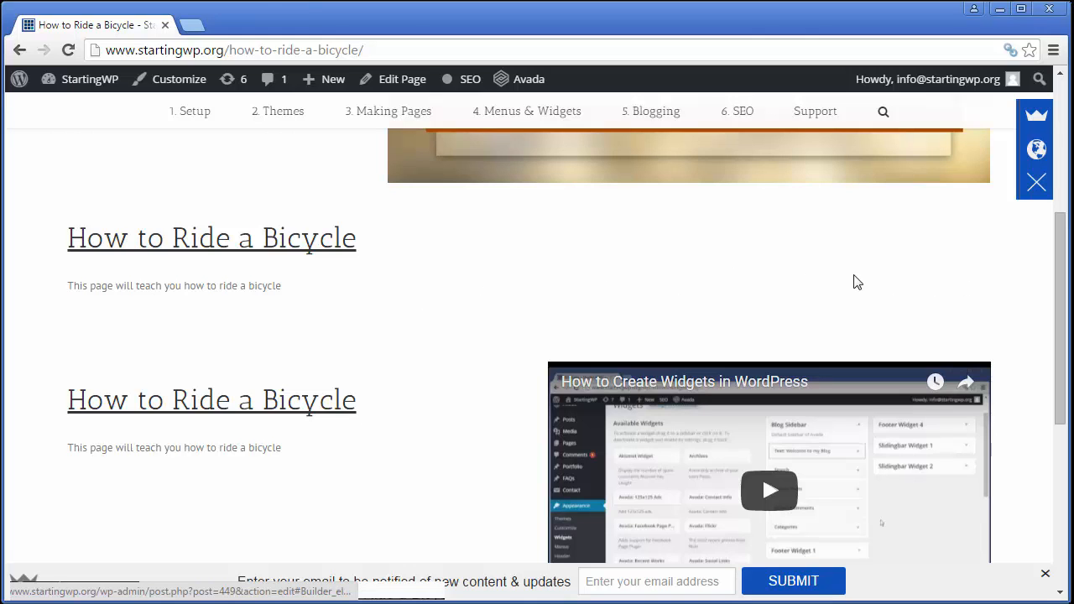
{"action": "scroll", "coordinate": [520, 222], "scroll_direction": "down", "scroll_amount": 3}
{"action": "scroll", "coordinate": [482, 227], "scroll_direction": "up", "scroll_amount": 1}
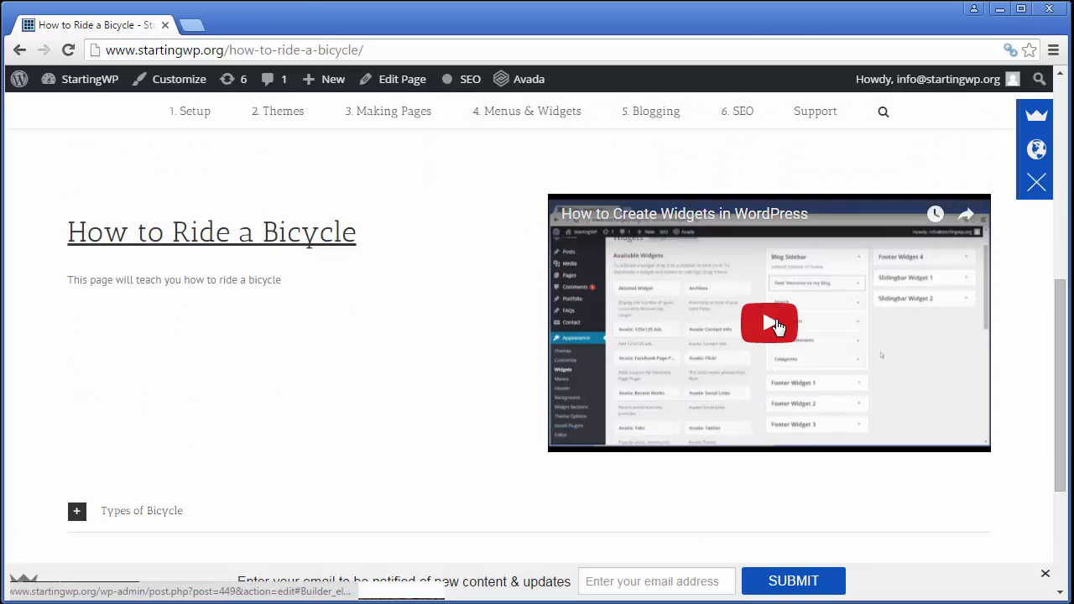
{"action": "scroll", "coordinate": [774, 326], "scroll_direction": "down", "scroll_amount": 3}
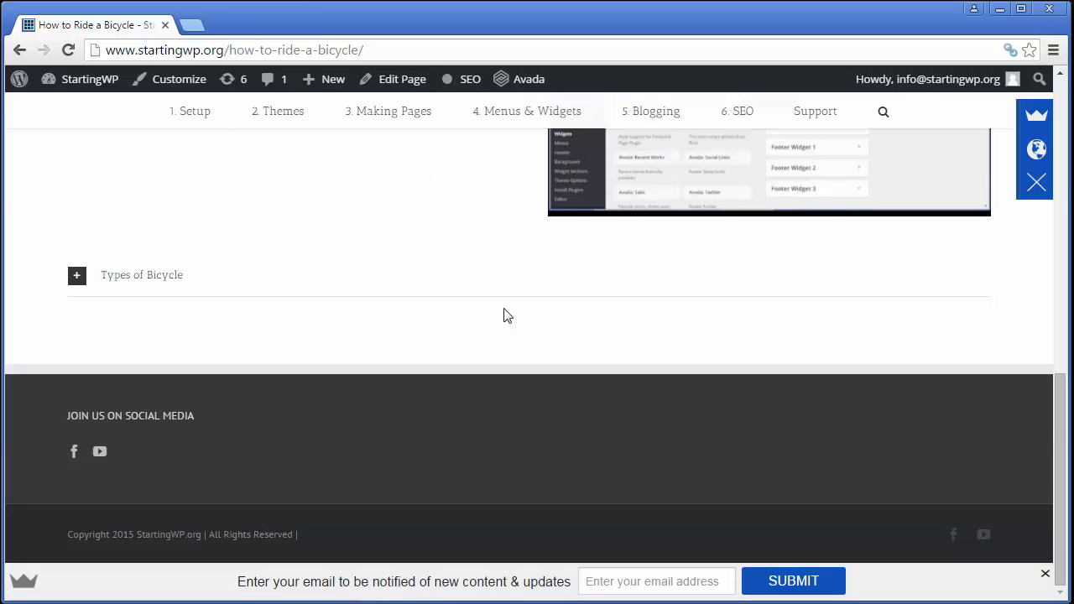
Expand and collapse the "Types of Bicycle" toggle on the published page, and look over the content above it.
{"action": "left_click", "coordinate": [163, 286]}
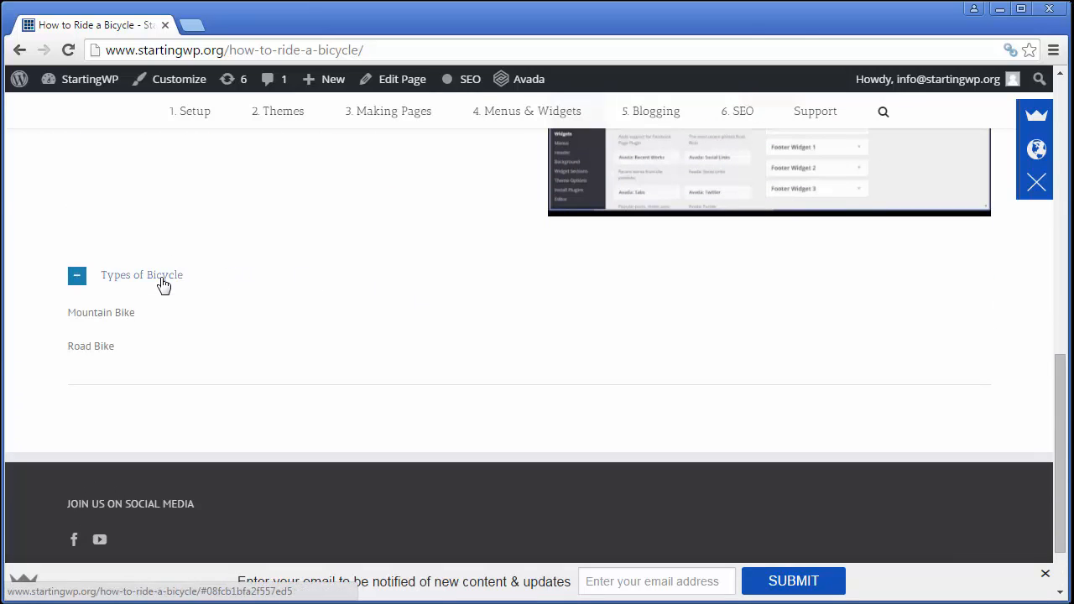
{"action": "left_click", "coordinate": [163, 286]}
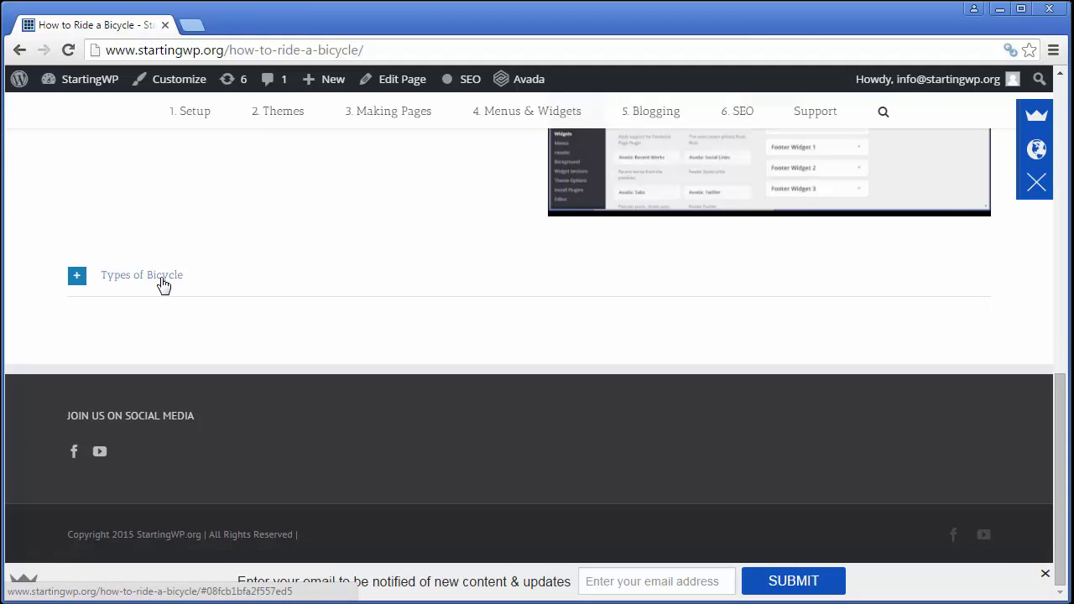
{"action": "scroll", "coordinate": [295, 347], "scroll_direction": "up", "scroll_amount": 3}
{"action": "scroll", "coordinate": [295, 346], "scroll_direction": "up", "scroll_amount": 6}
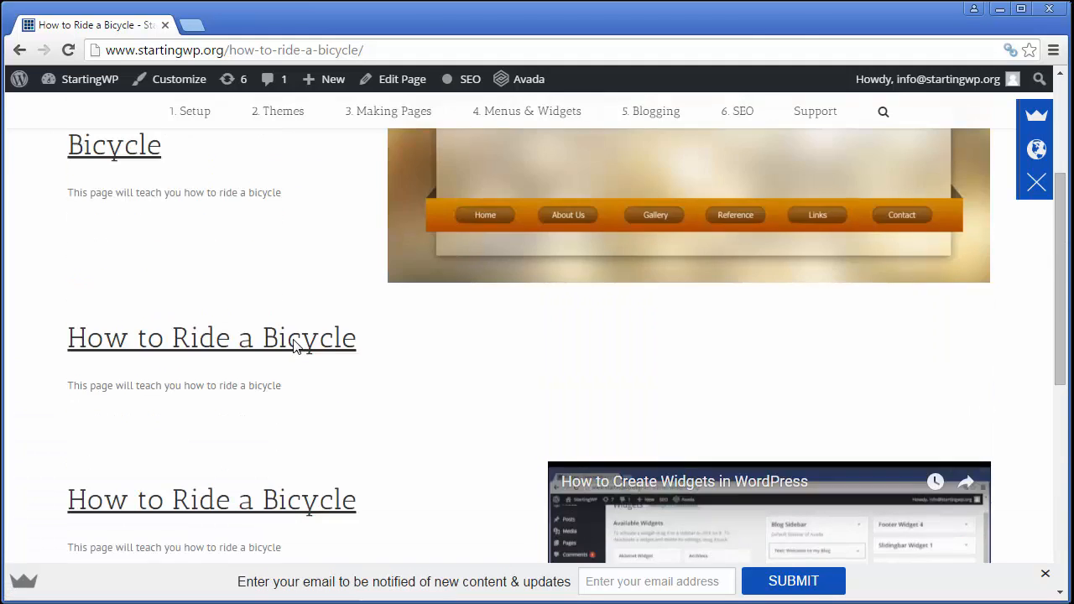